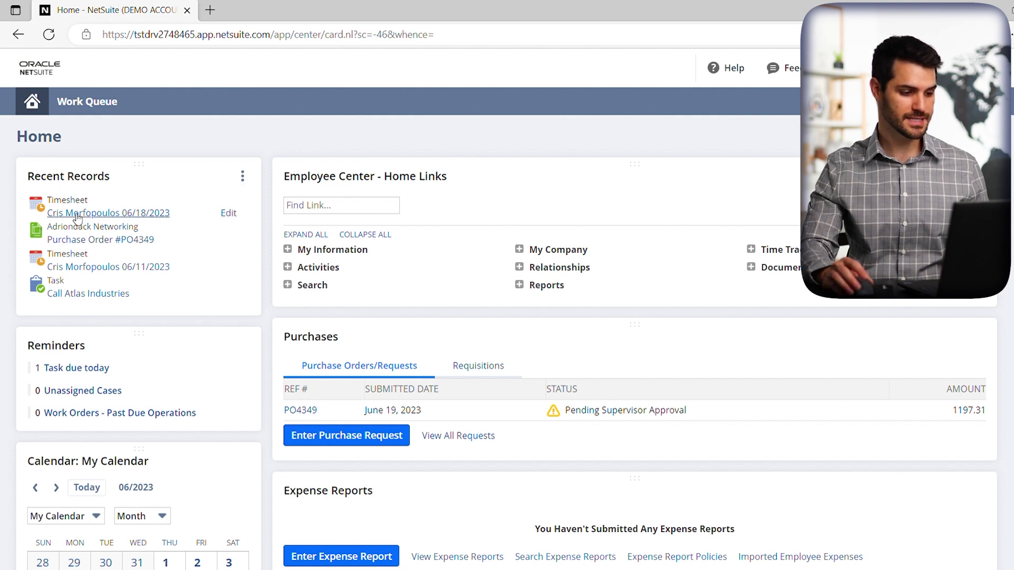
# - Expand the Time Tracking home links and open the Weekly timesheet in a background tab
pyautogui.click(753, 251)
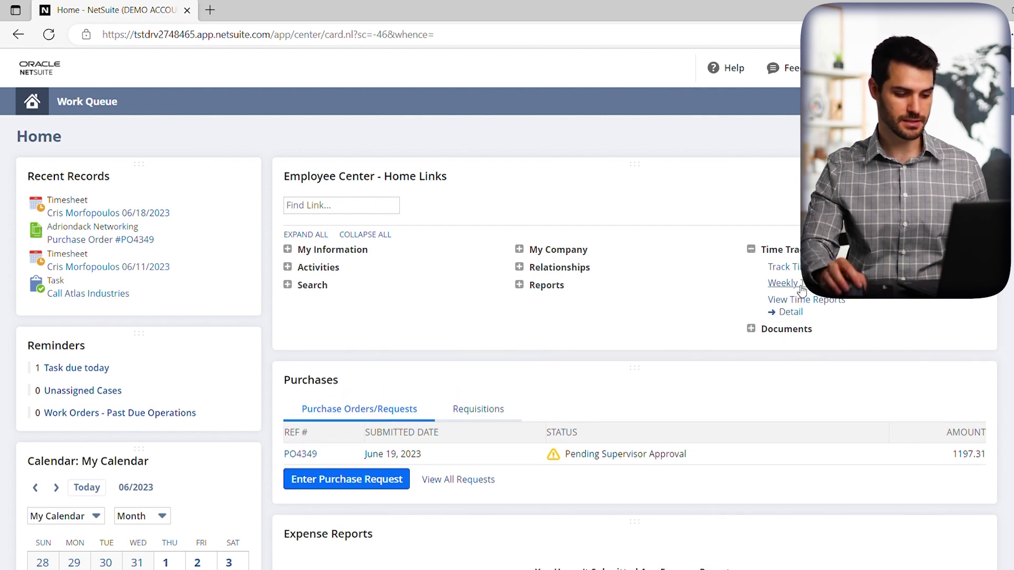
pyautogui.middleClick(794, 284)
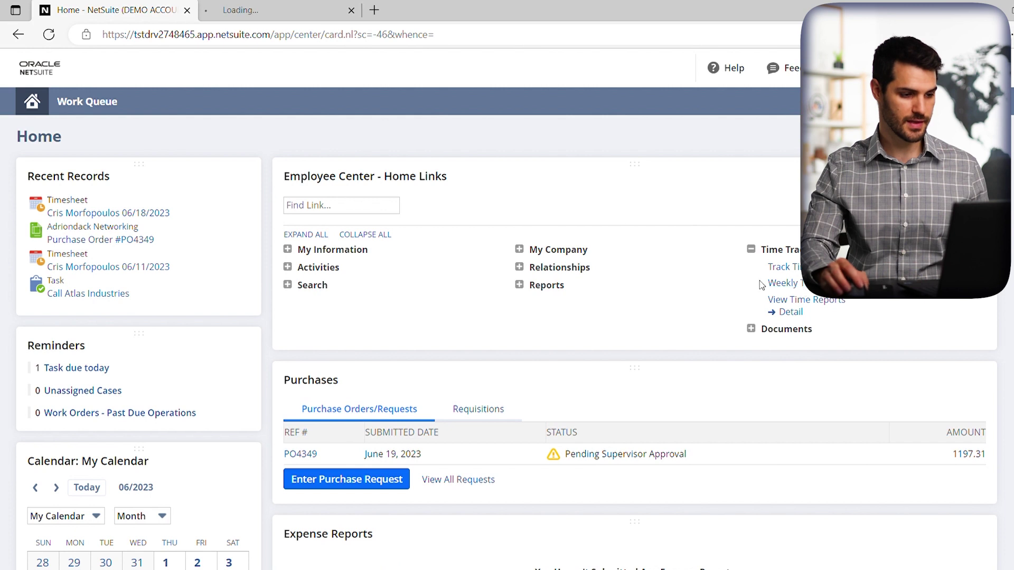
# - Switch to the 06/18/2023 Weekly Timesheet and start the first grid row
pyautogui.click(289, 11)
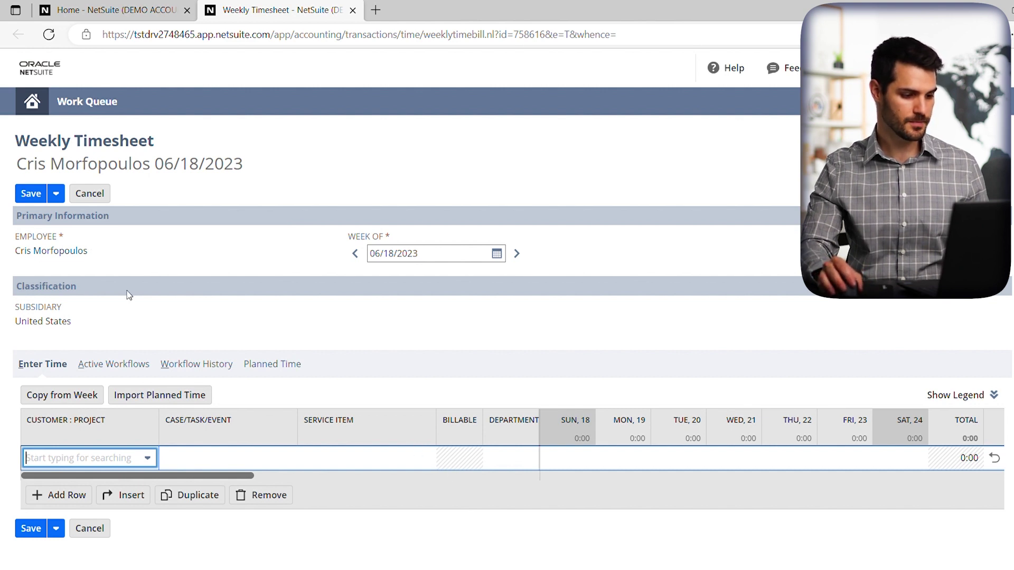
pyautogui.tripleClick(119, 252)
pyautogui.click(334, 284)
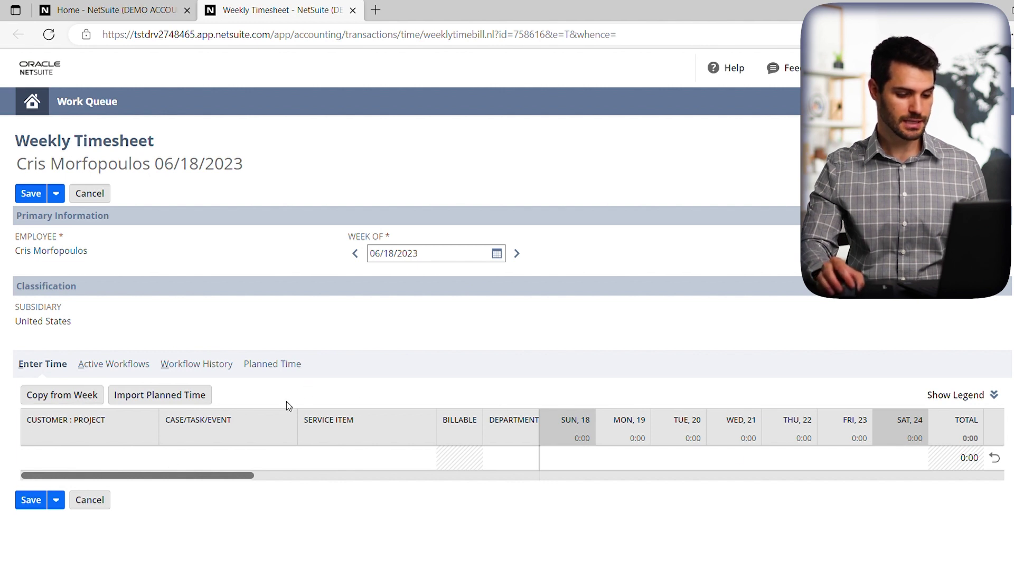
pyautogui.click(86, 459)
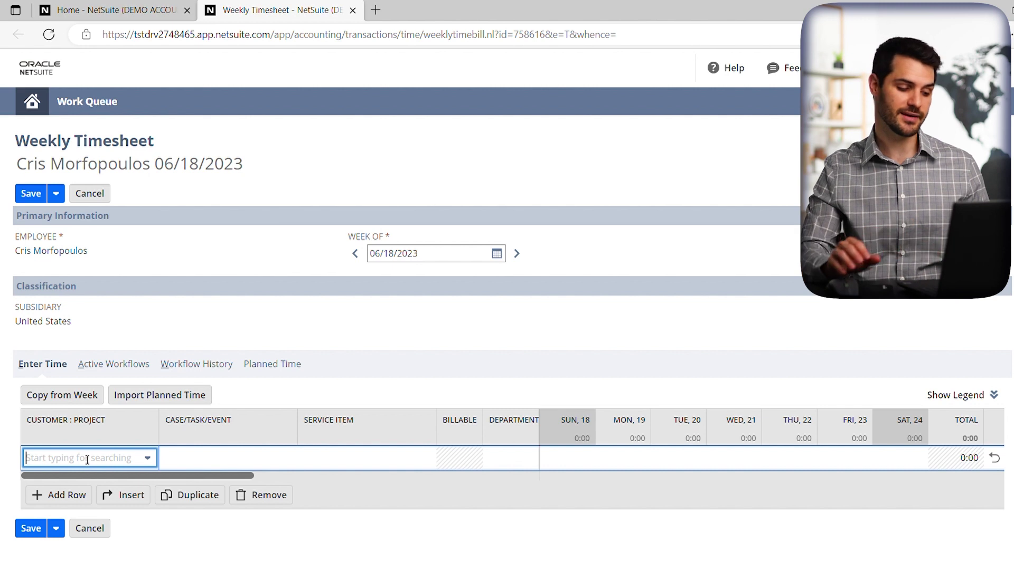
# - Set the first line to 11 Camido Controls, Case # CASE11, and Consulting Services
pyautogui.click(150, 459)
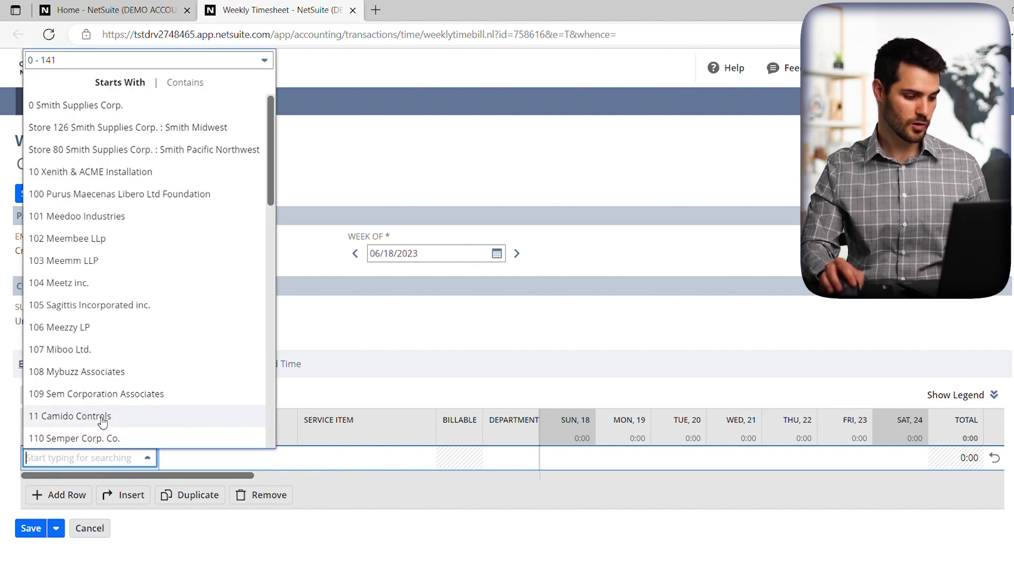
pyautogui.click(101, 418)
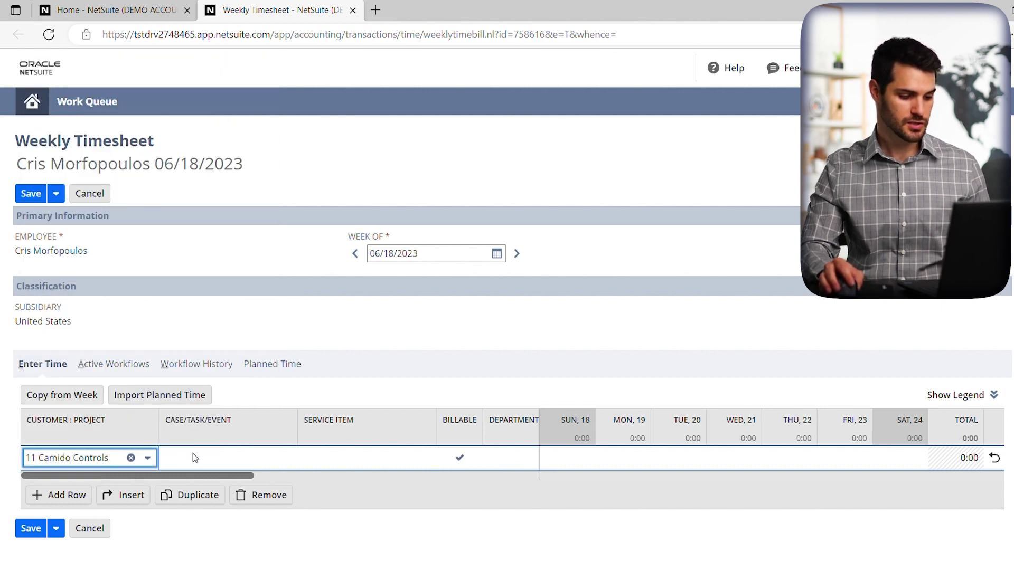
pyautogui.click(195, 458)
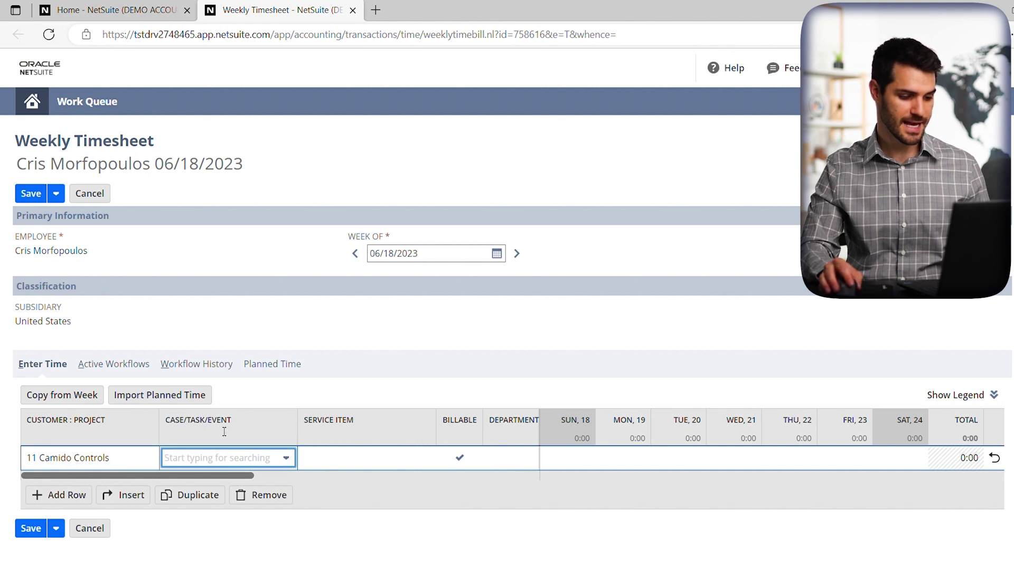
pyautogui.click(291, 461)
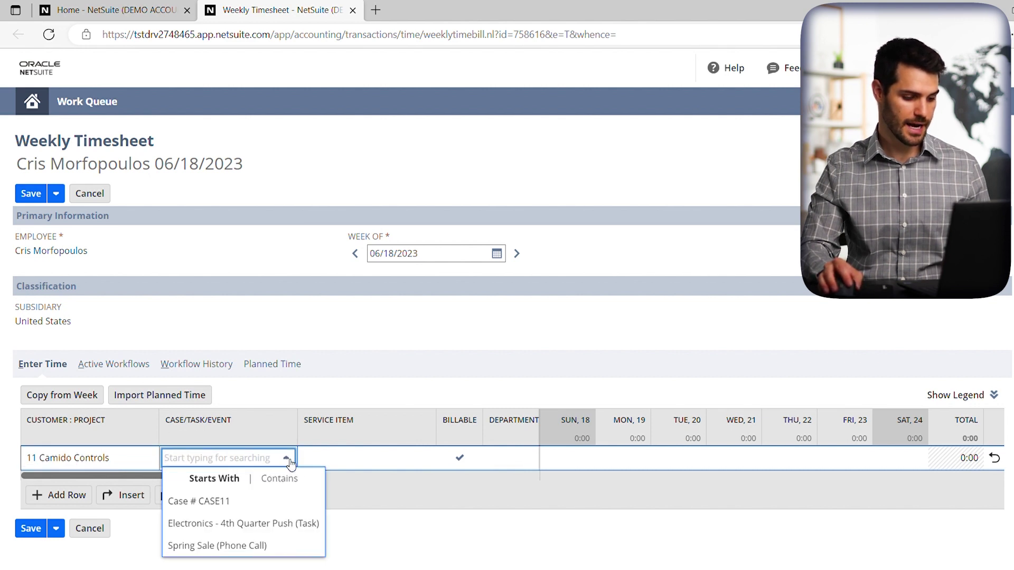
pyautogui.click(237, 501)
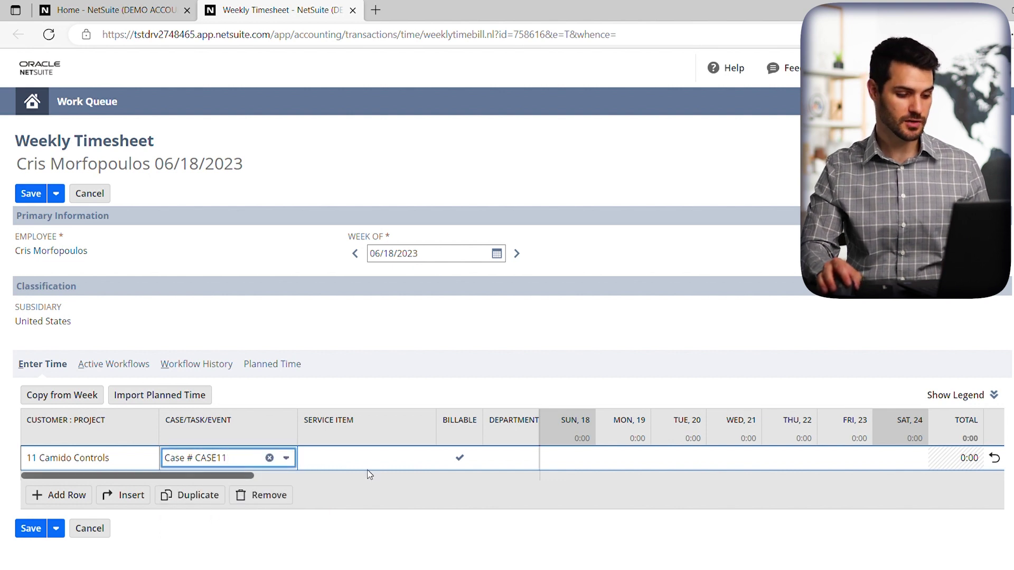
pyautogui.click(406, 461)
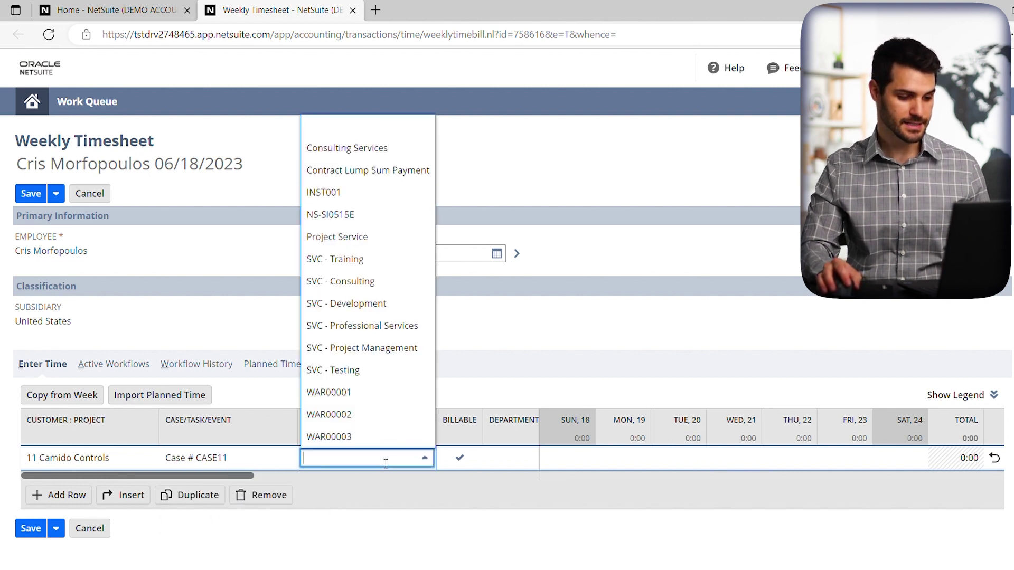
pyautogui.click(362, 154)
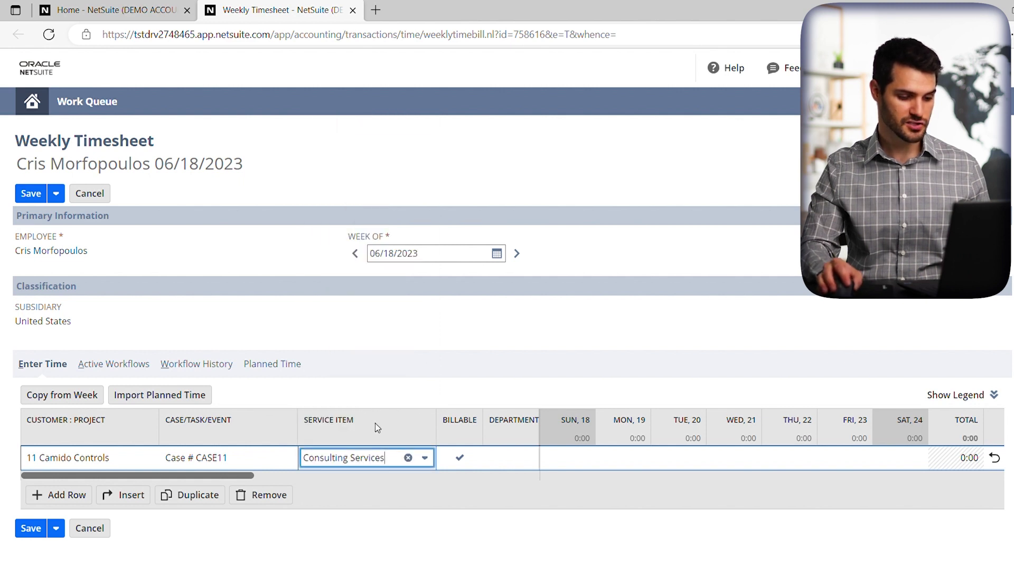
pyautogui.click(441, 383)
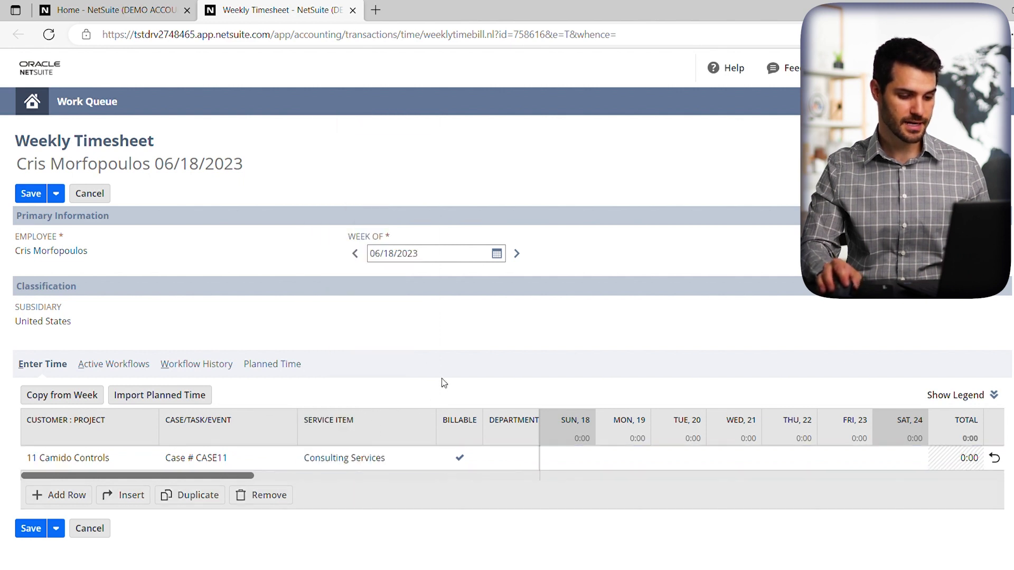
# - Set the line's department to Professional Services
pyautogui.click(460, 461)
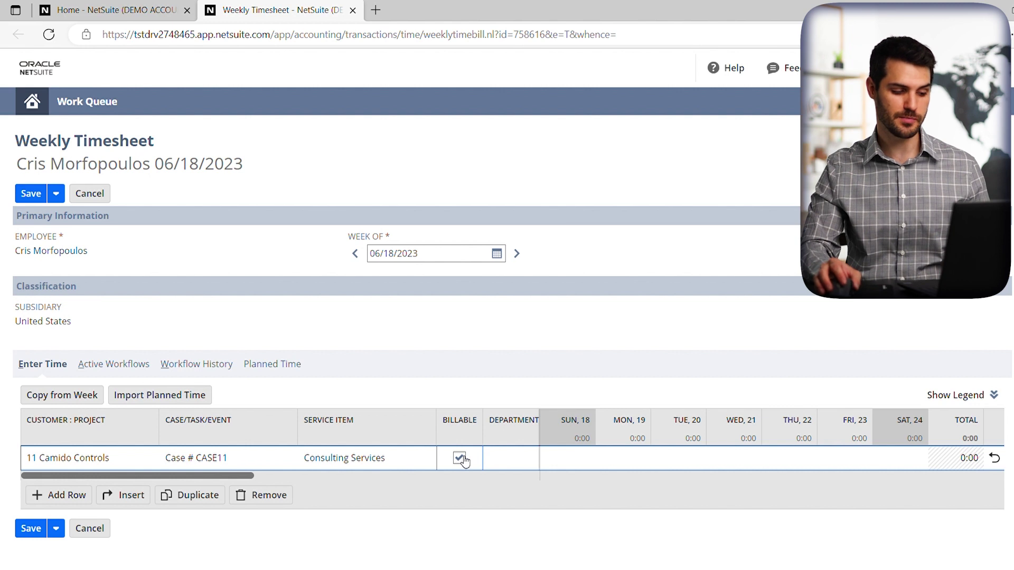
pyautogui.click(513, 458)
pyautogui.click(537, 464)
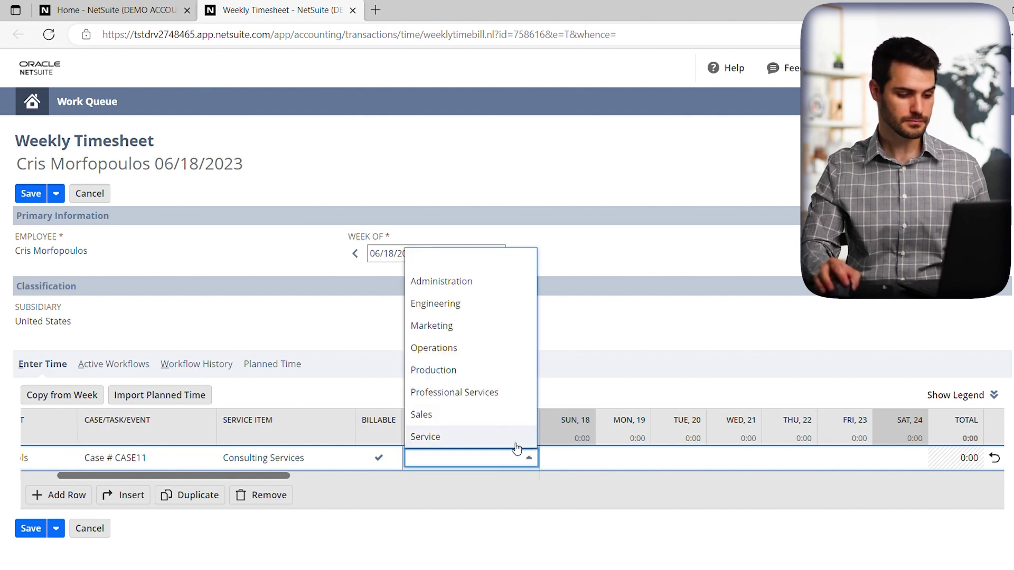
pyautogui.click(470, 392)
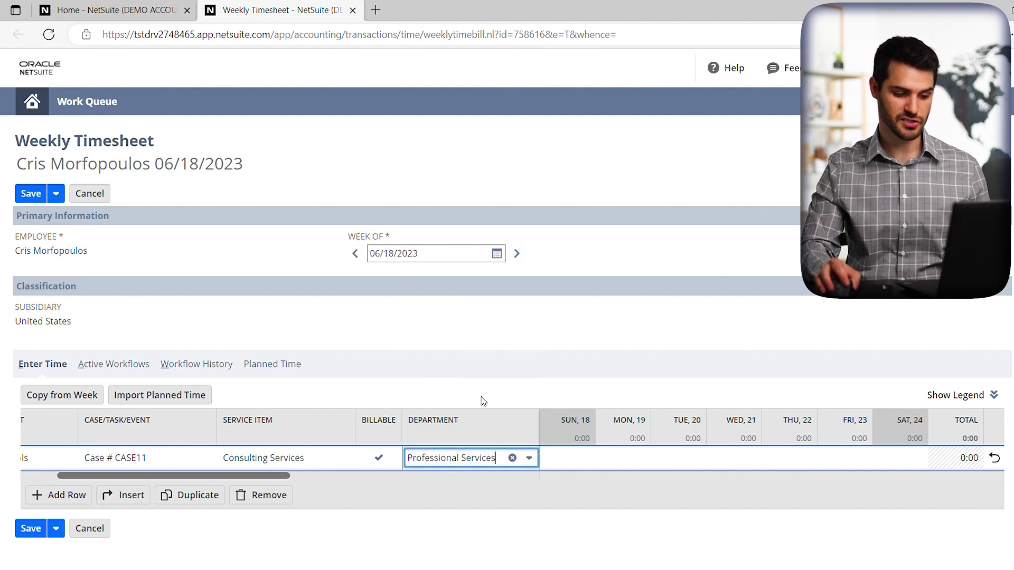
pyautogui.click(550, 397)
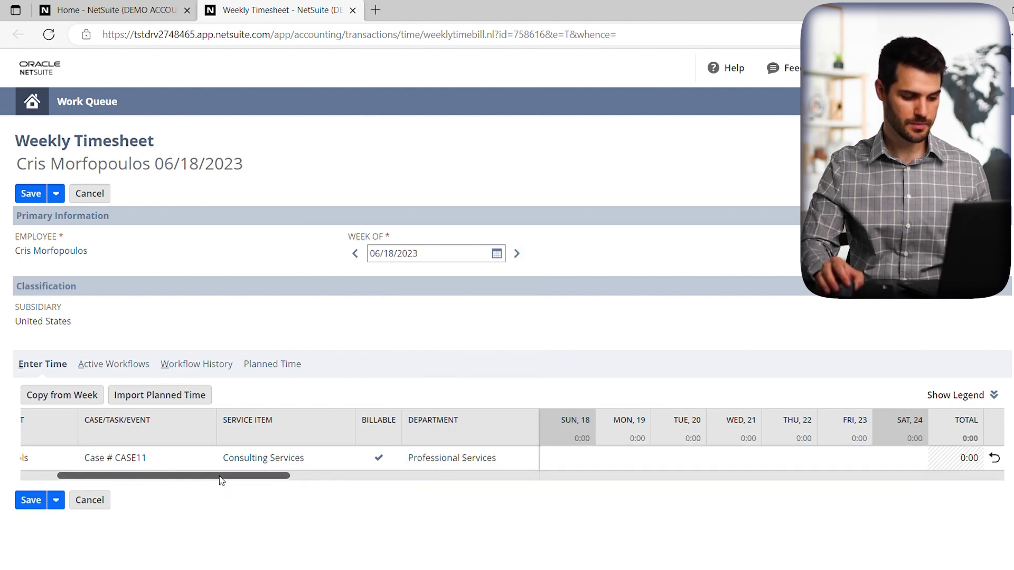
pyautogui.moveTo(220, 477); pyautogui.dragTo(363, 472)
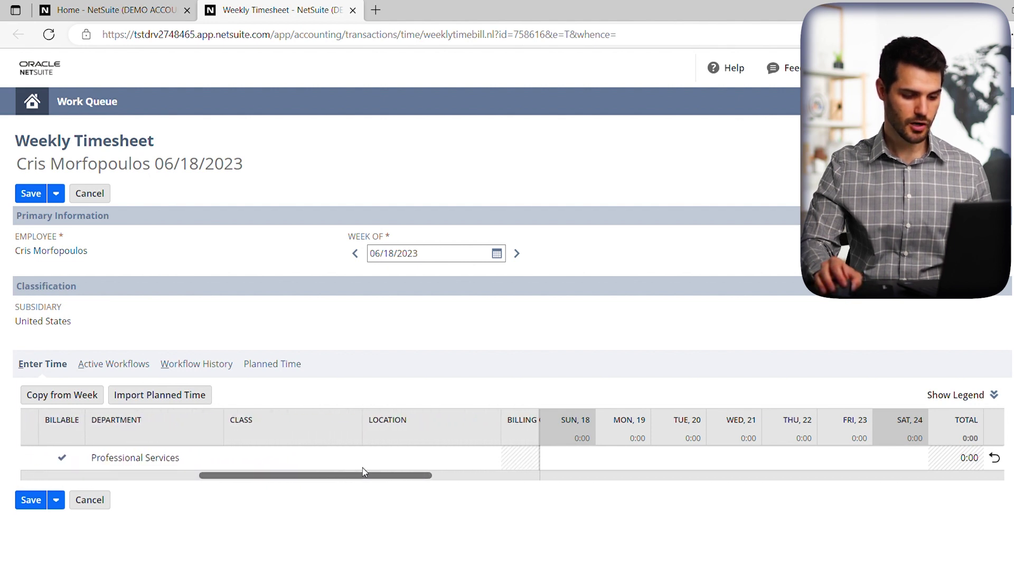
pyautogui.moveTo(363, 473); pyautogui.dragTo(388, 471)
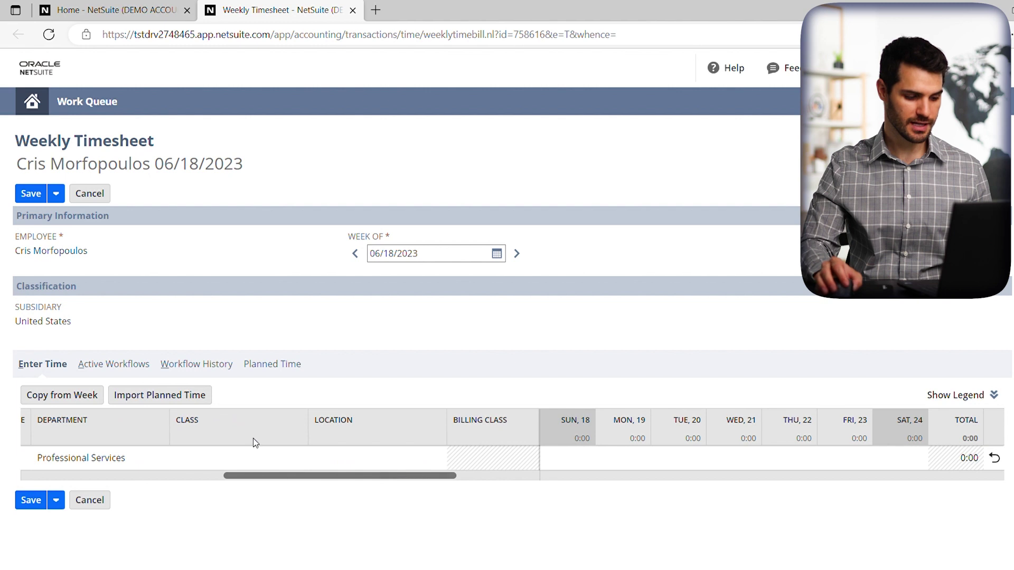
# - Give the Camido Controls line class Consulting & Project Management and location Seattle
pyautogui.click(214, 459)
pyautogui.click(297, 461)
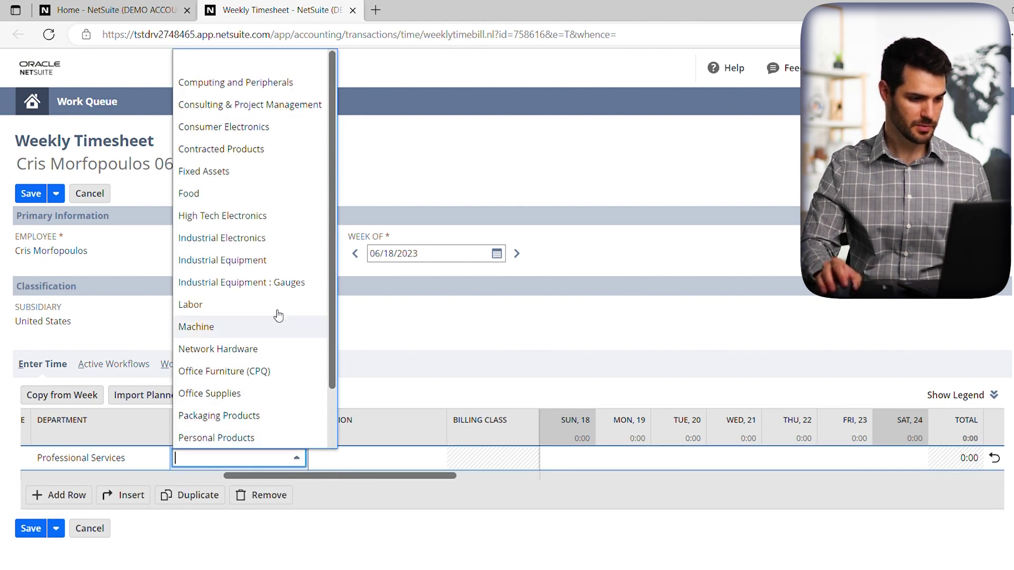
pyautogui.click(267, 112)
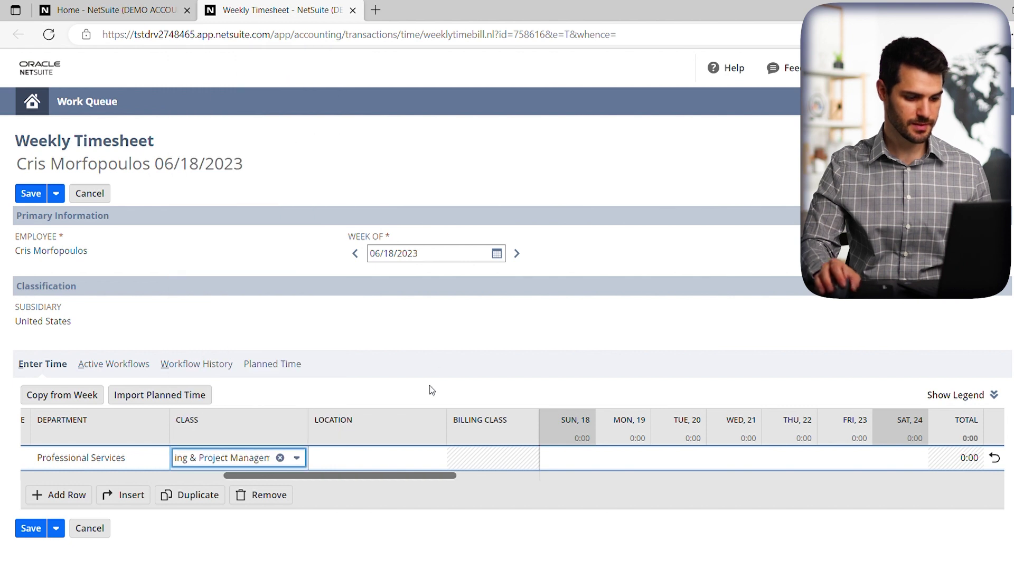
pyautogui.click(374, 462)
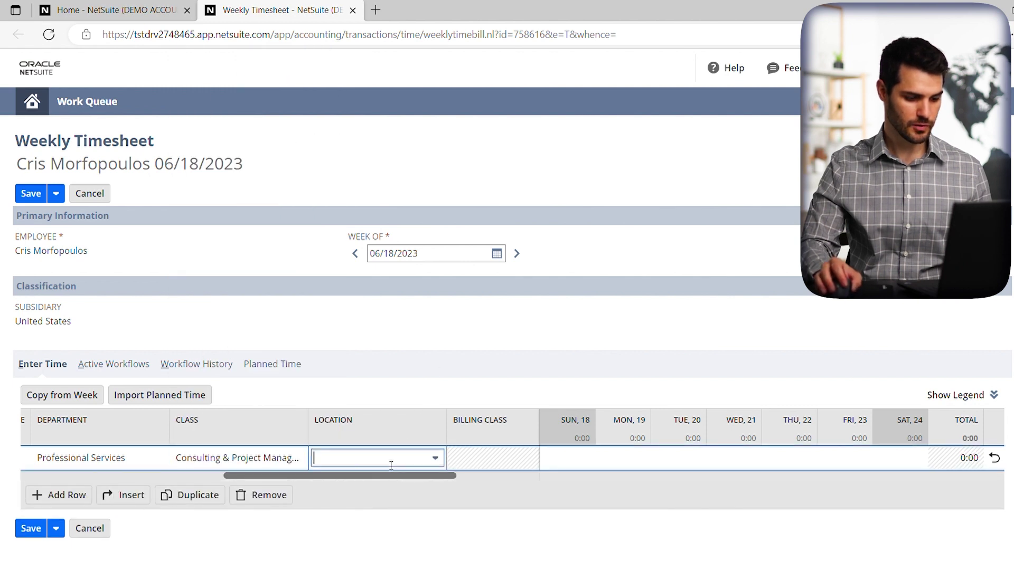
pyautogui.click(434, 458)
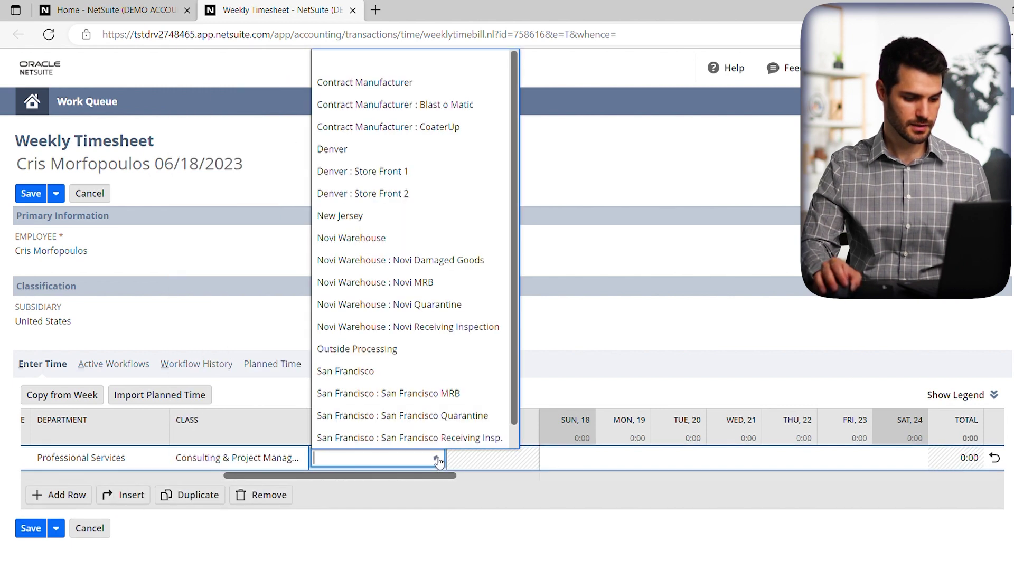
pyautogui.scroll(-1, 423, 421)
pyautogui.click(390, 439)
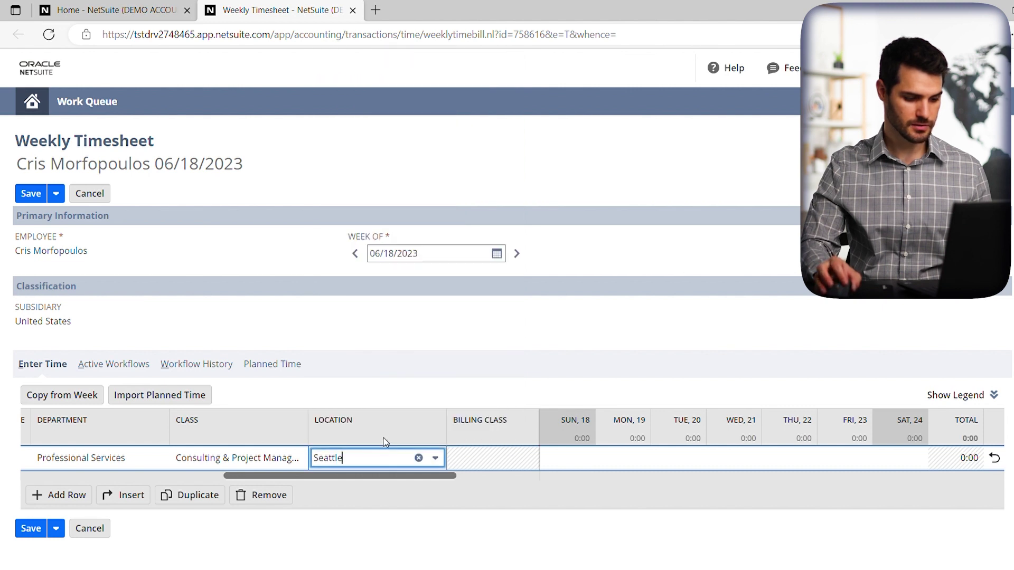
pyautogui.click(414, 394)
pyautogui.moveTo(423, 480); pyautogui.dragTo(532, 483)
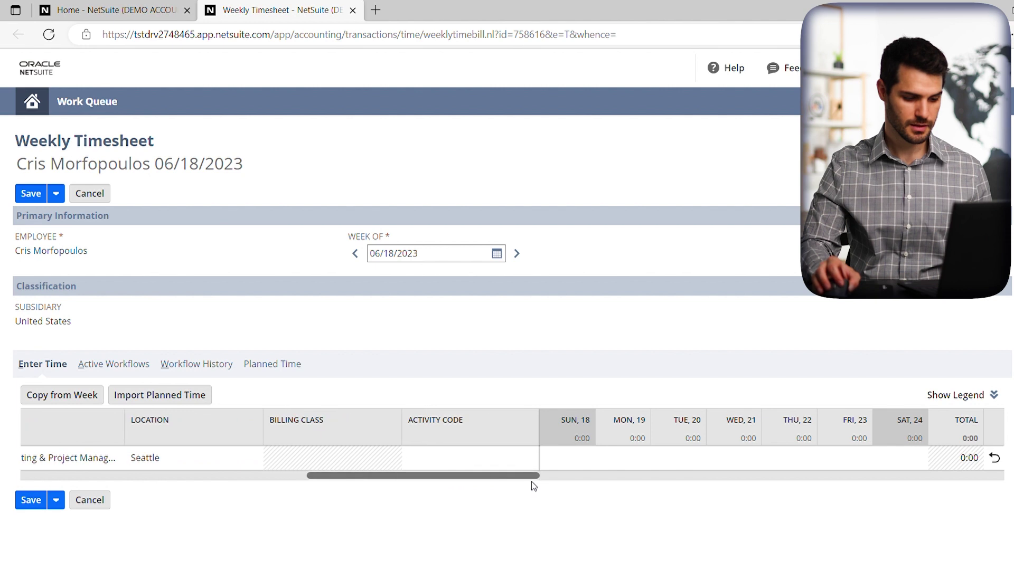
pyautogui.click(633, 461)
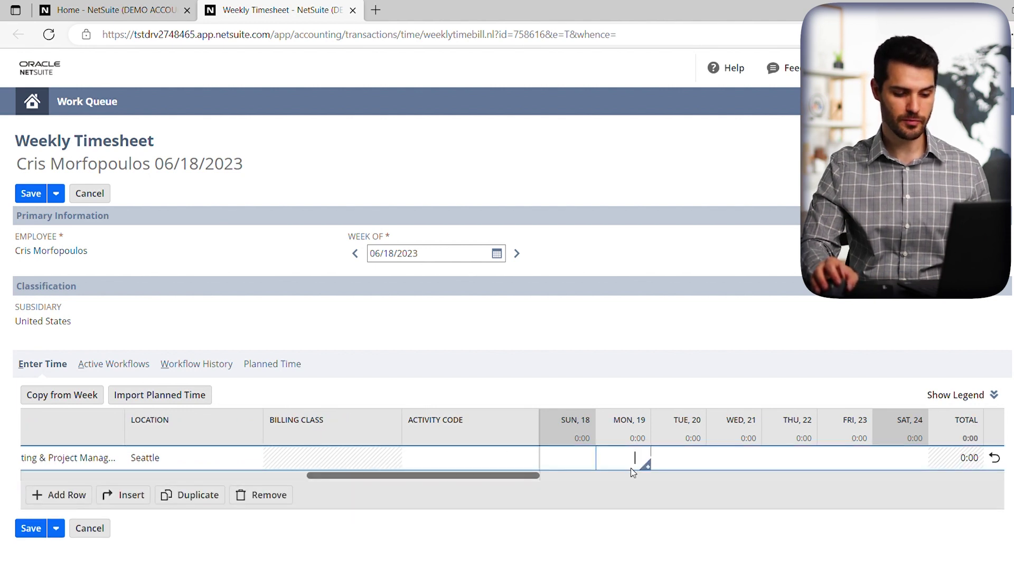
pyautogui.write('8')
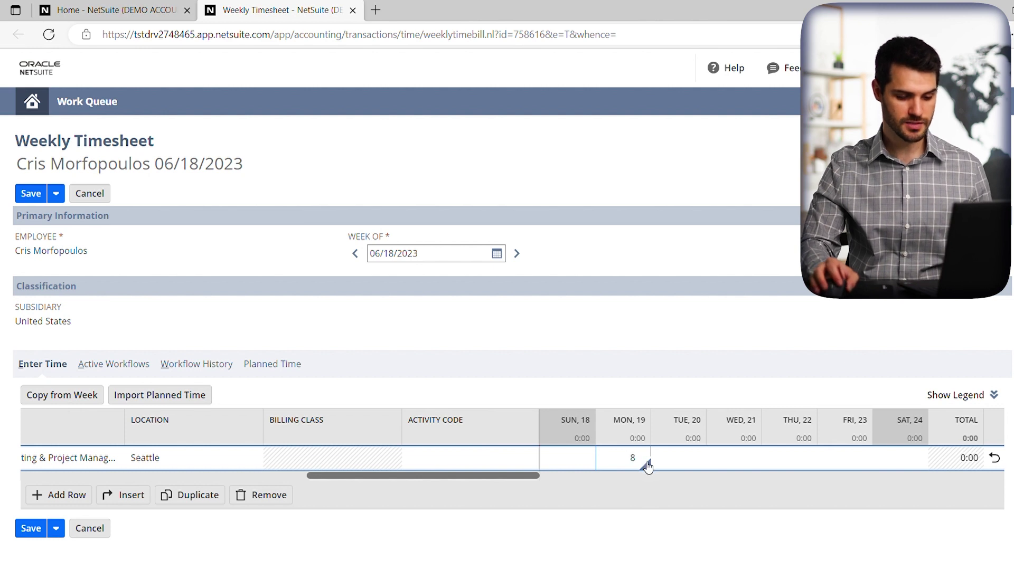
# - Enter 8 Monday hours with a memo on the Camido Controls line and save
pyautogui.click(647, 467)
pyautogui.click(639, 408)
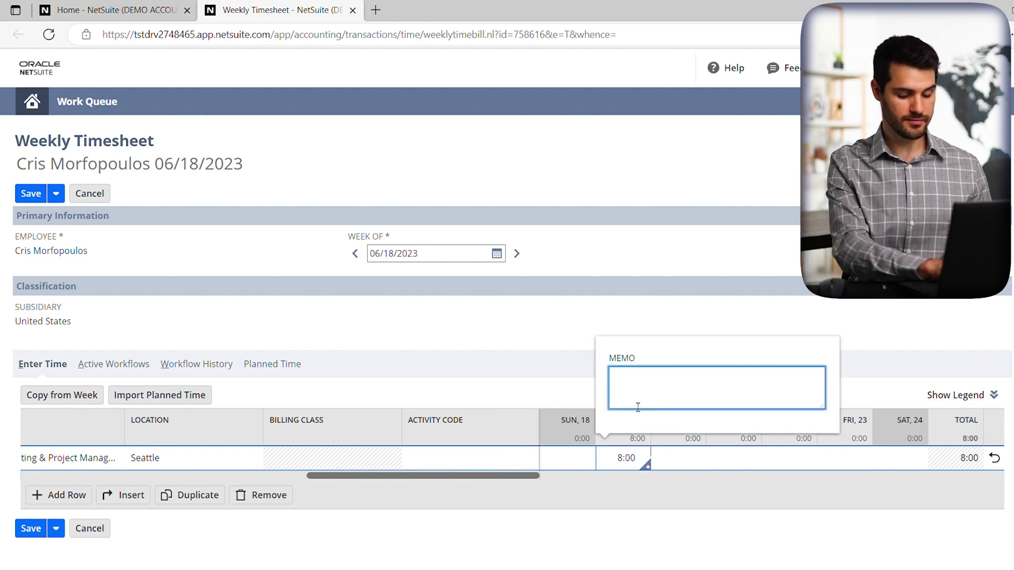
pyautogui.write('Data migration.')
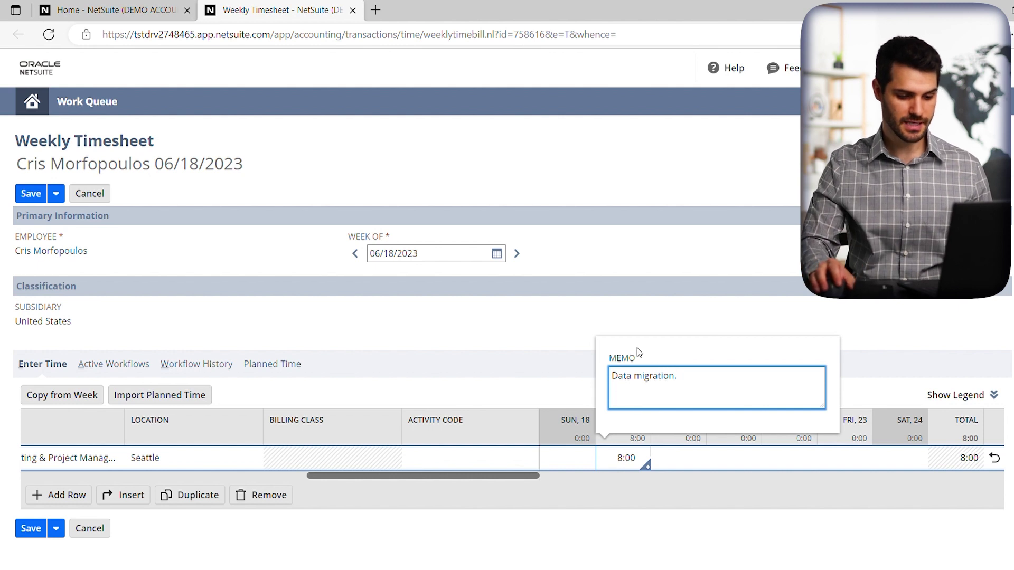
pyautogui.click(645, 317)
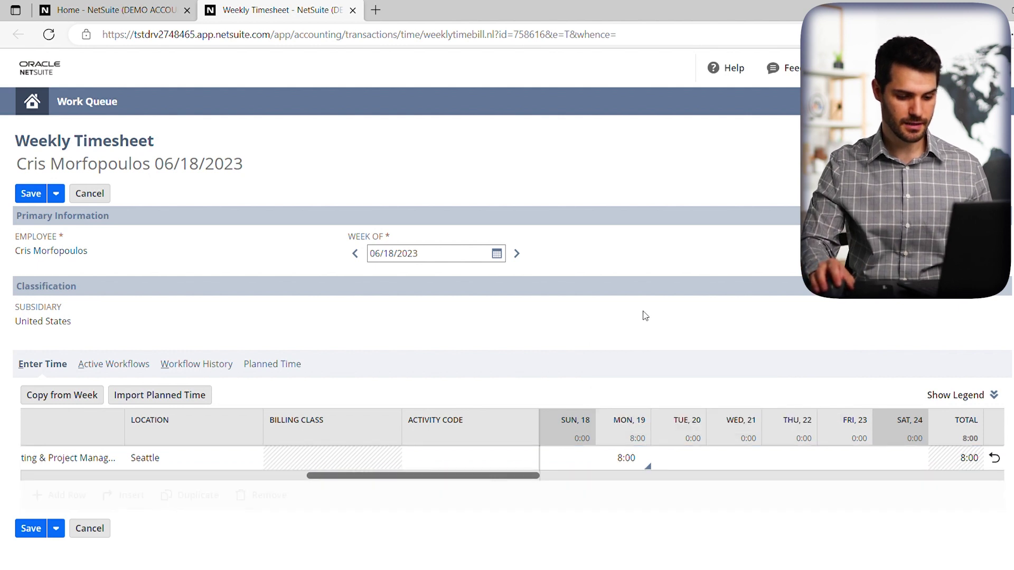
pyautogui.click(651, 470)
pyautogui.write('Data migration.')
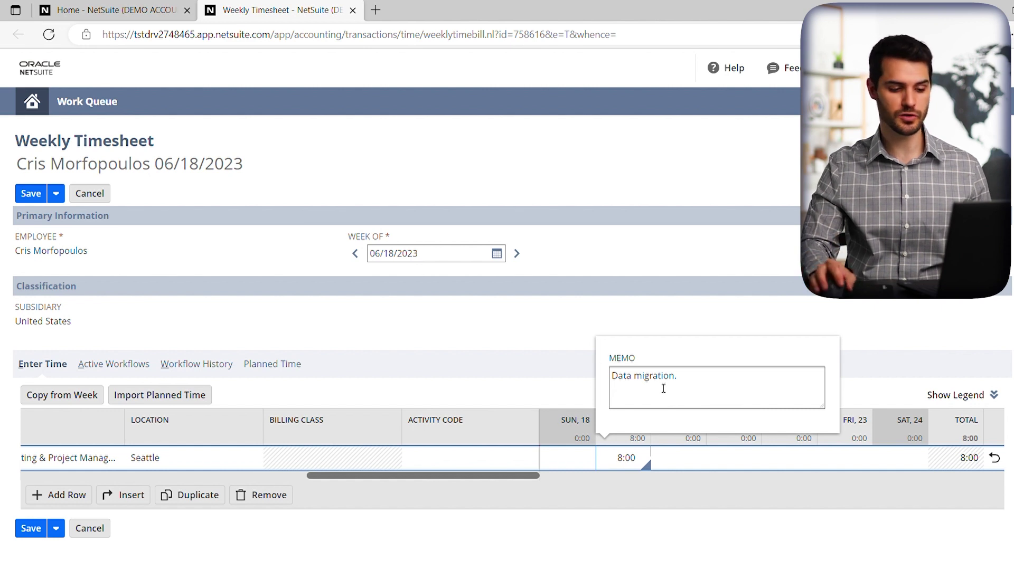
pyautogui.click(568, 316)
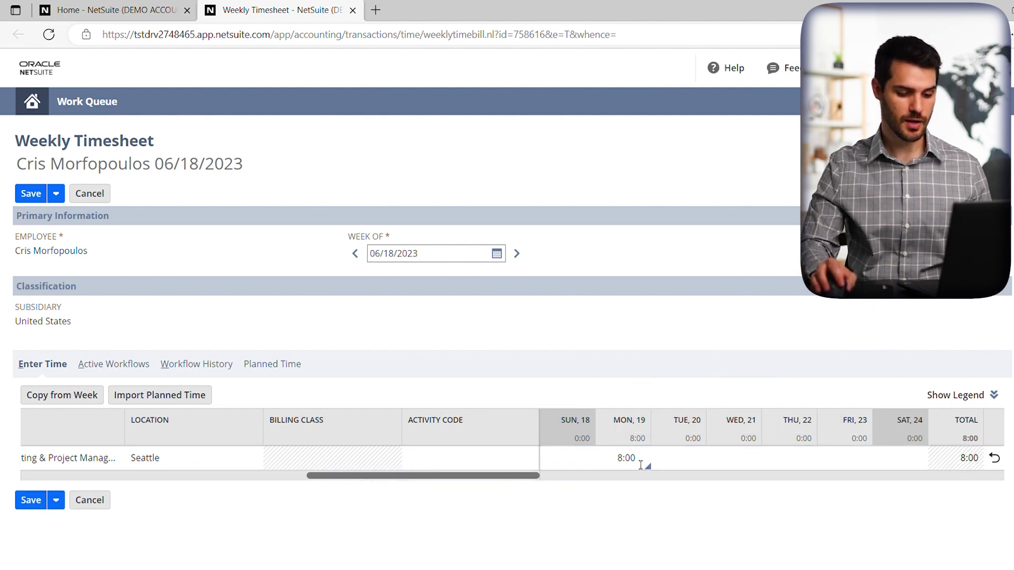
pyautogui.moveTo(371, 475); pyautogui.dragTo(43, 458)
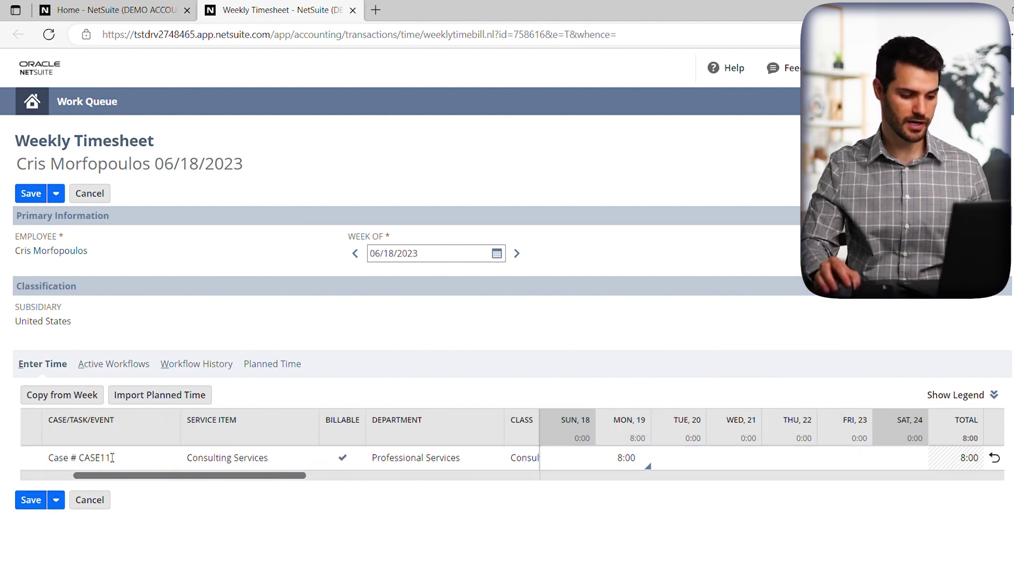
pyautogui.click(34, 502)
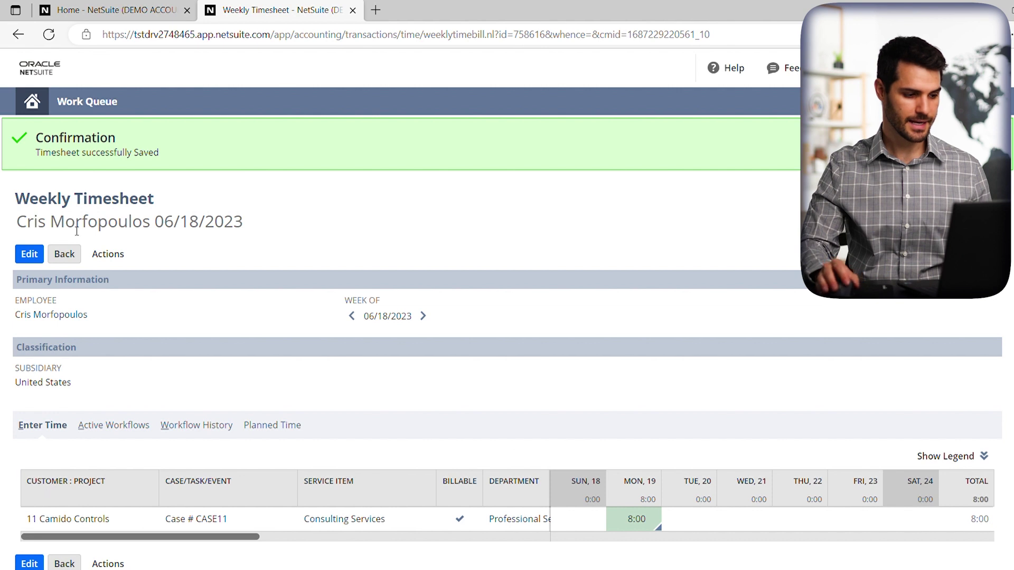
pyautogui.scroll(-1, 302, 346)
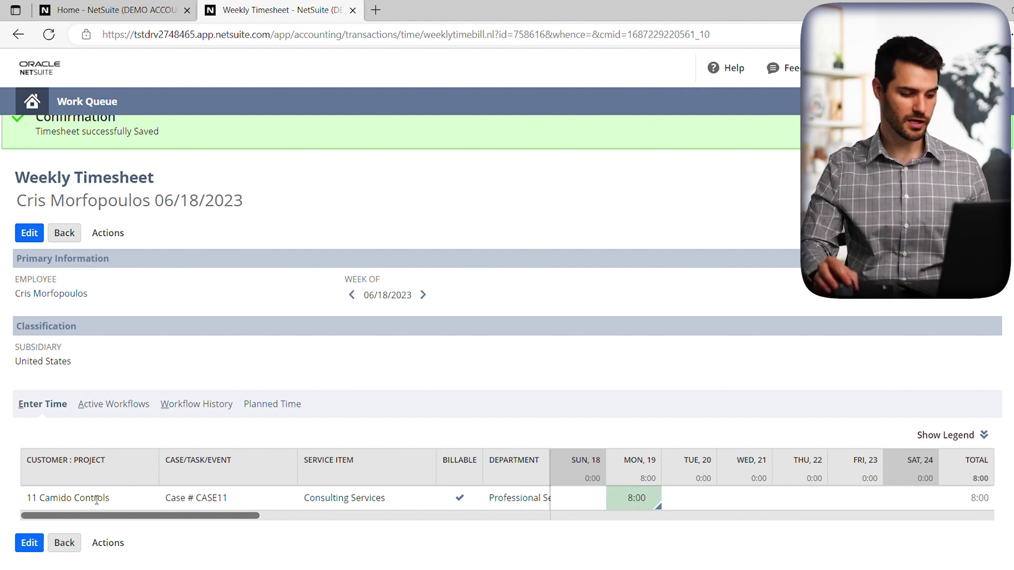
# - Reopen the timesheet for editing, add a 108 Mybuzz Associates line, then remove it
pyautogui.click(30, 236)
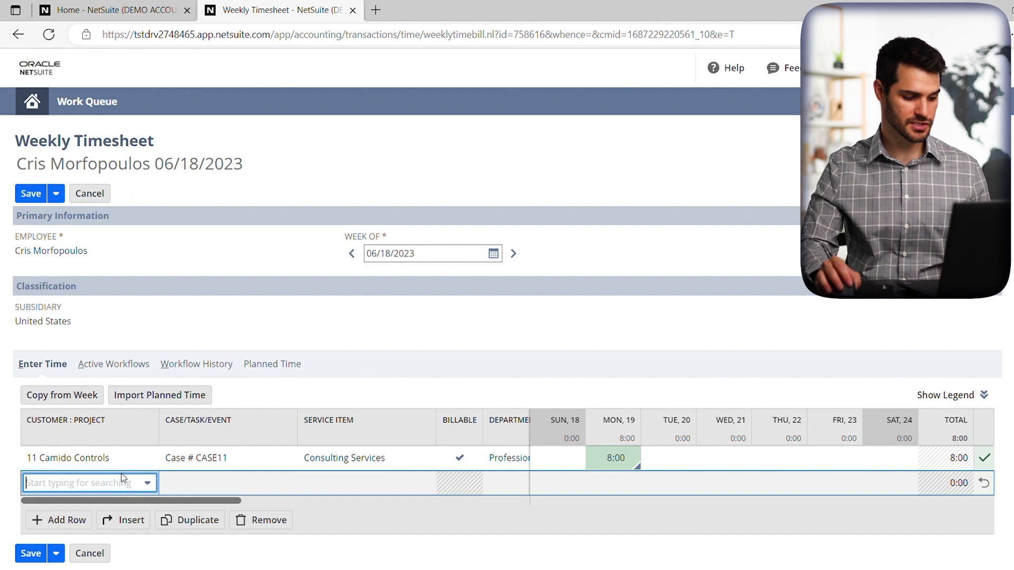
pyautogui.click(257, 528)
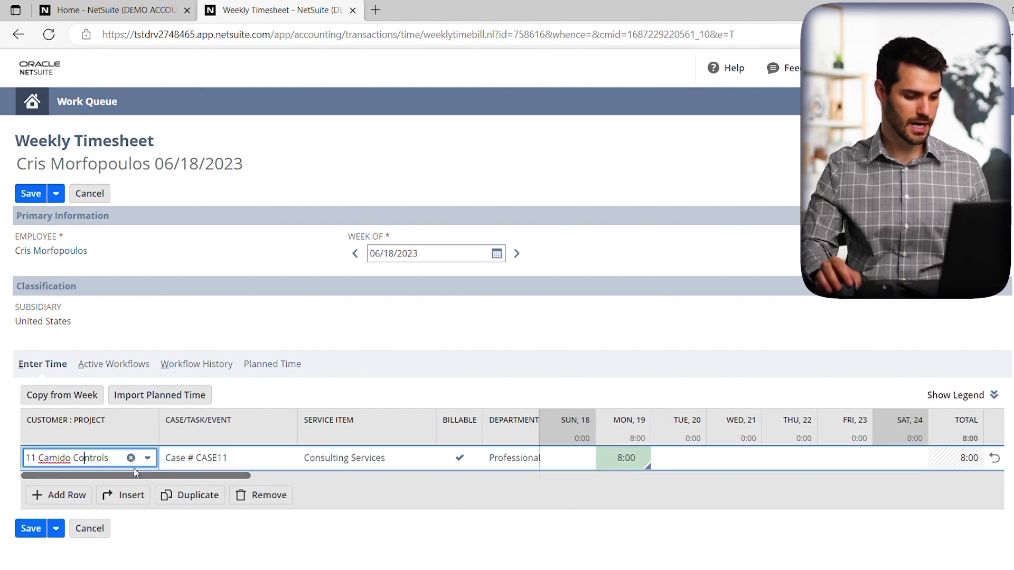
pyautogui.click(63, 496)
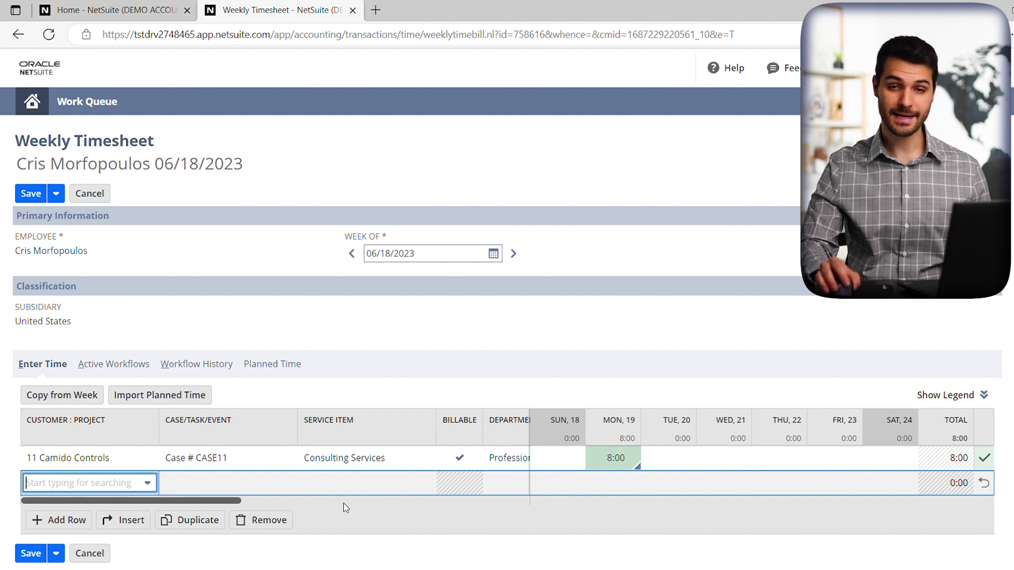
pyautogui.click(149, 486)
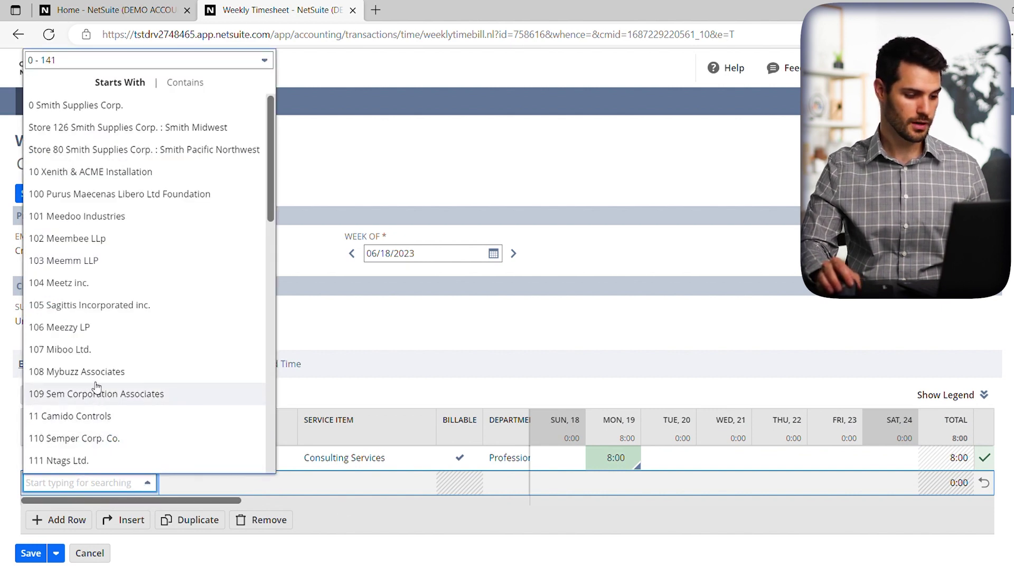
pyautogui.click(123, 372)
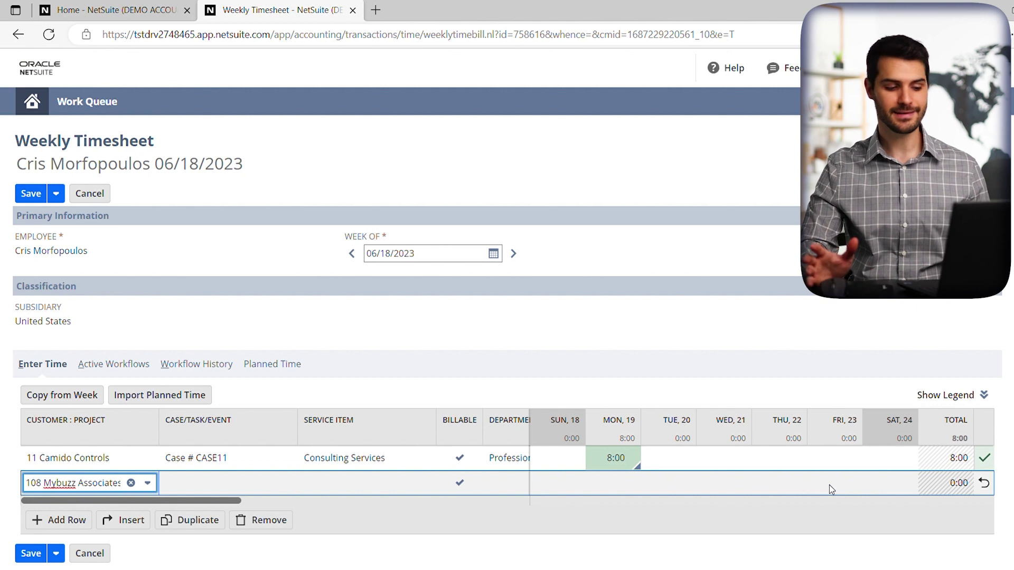
pyautogui.click(616, 481)
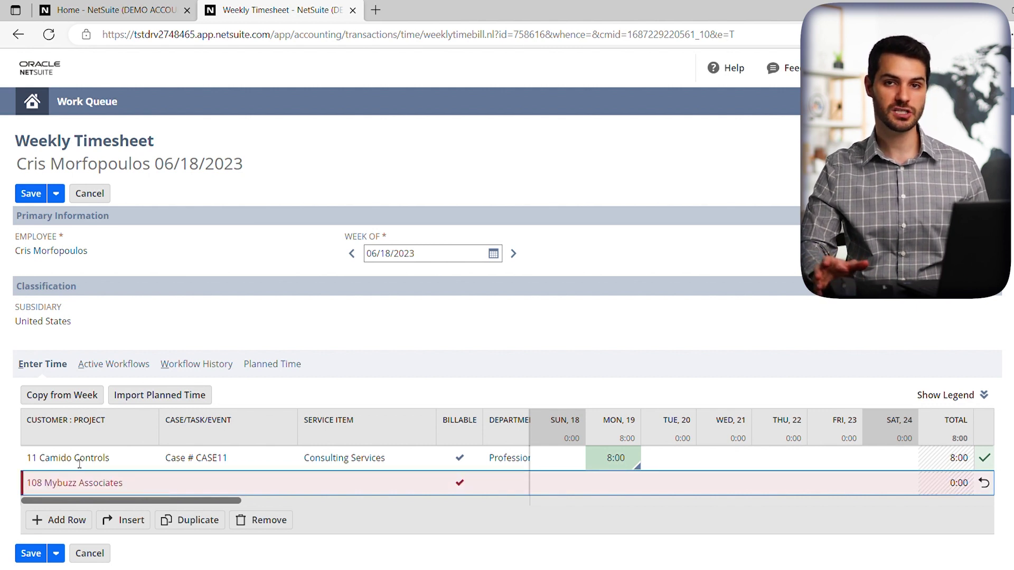
pyautogui.click(127, 483)
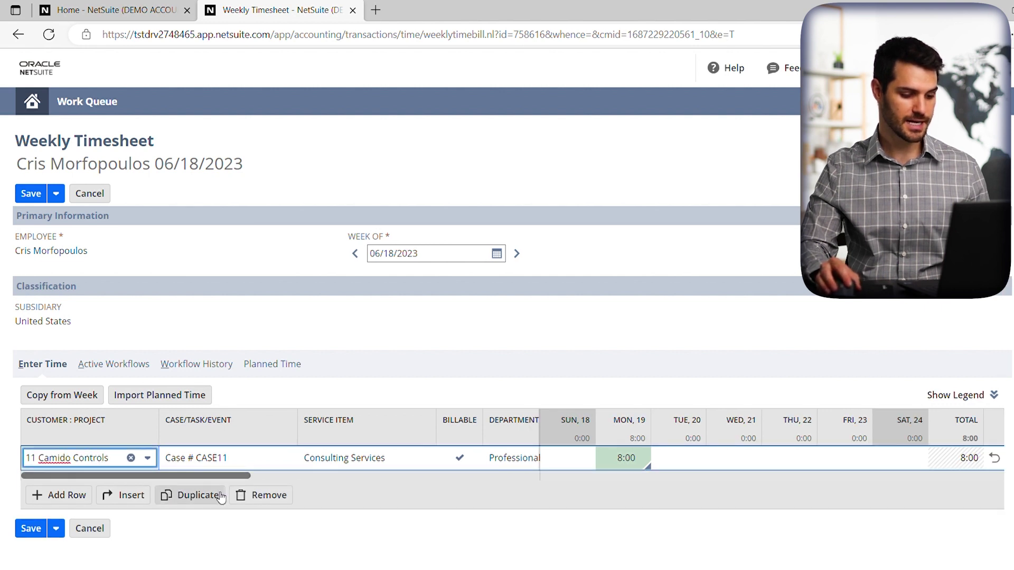
# - Duplicate the Camido Controls line and set both Monday cells to 4:00
pyautogui.click(198, 496)
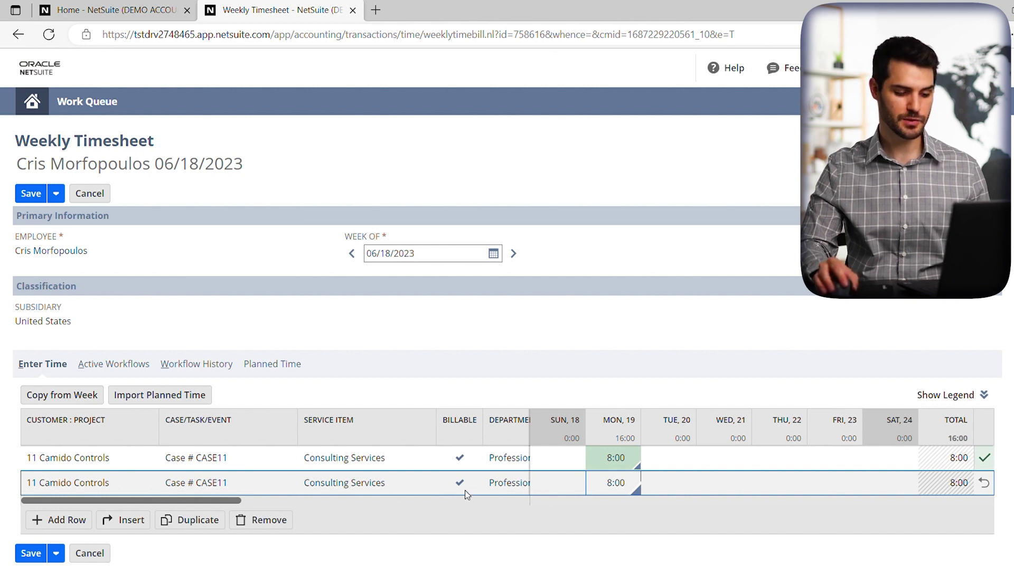
pyautogui.click(625, 462)
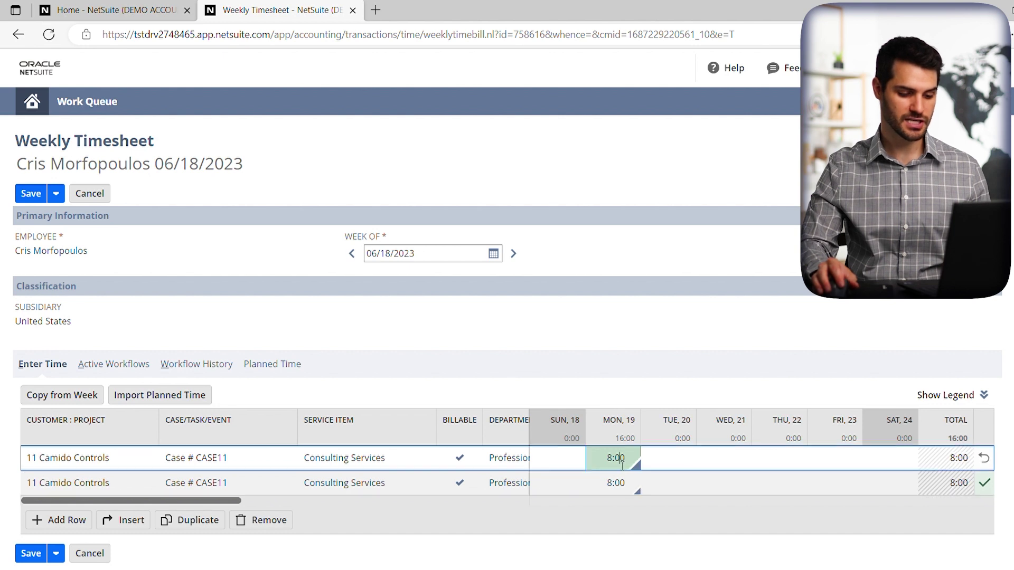
pyautogui.write('4')
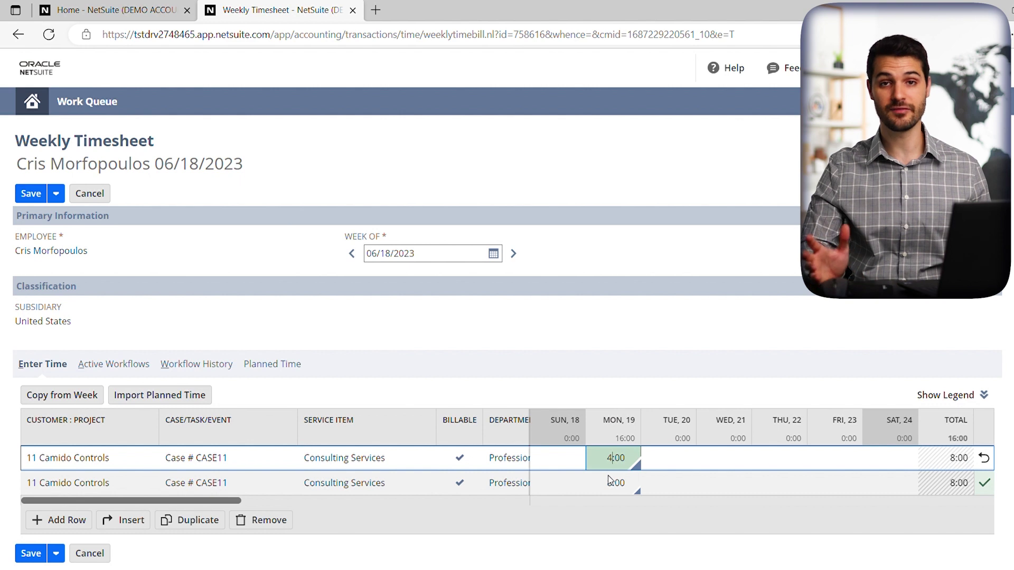
pyautogui.click(622, 489)
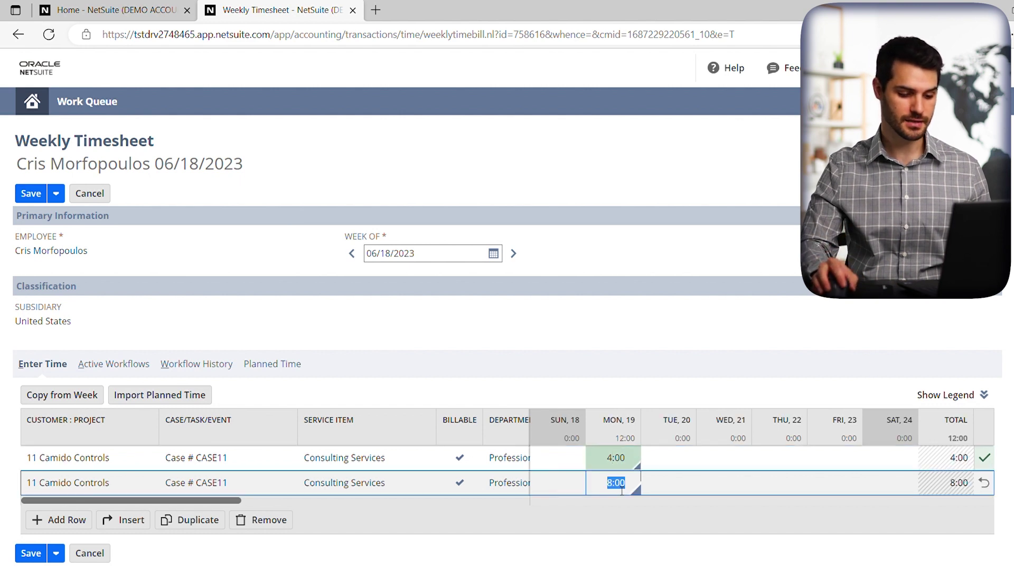
pyautogui.click(612, 488)
pyautogui.write('4')
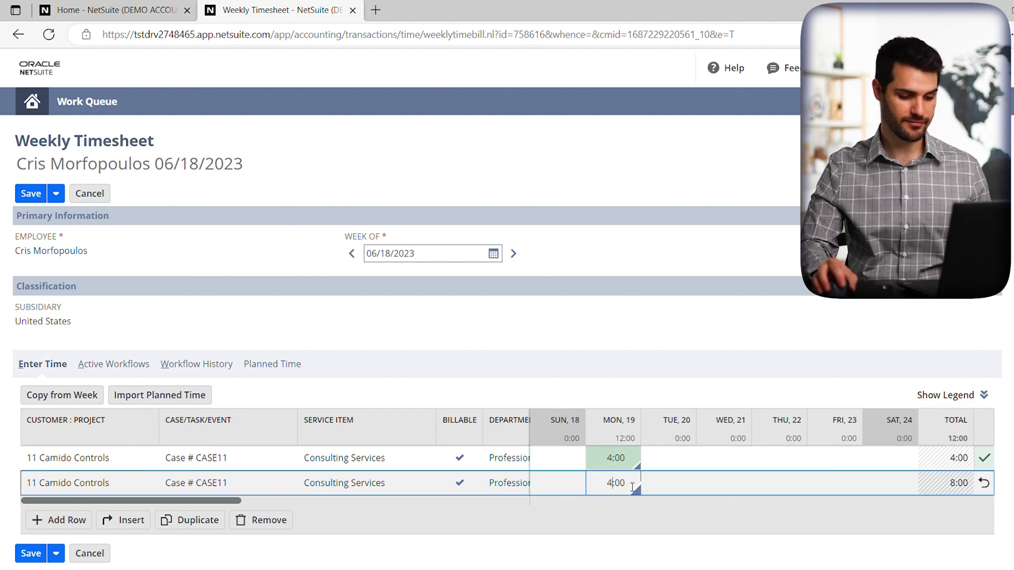
# - Change the second line's Monday memo to 'Service call consulting.'
pyautogui.click(638, 492)
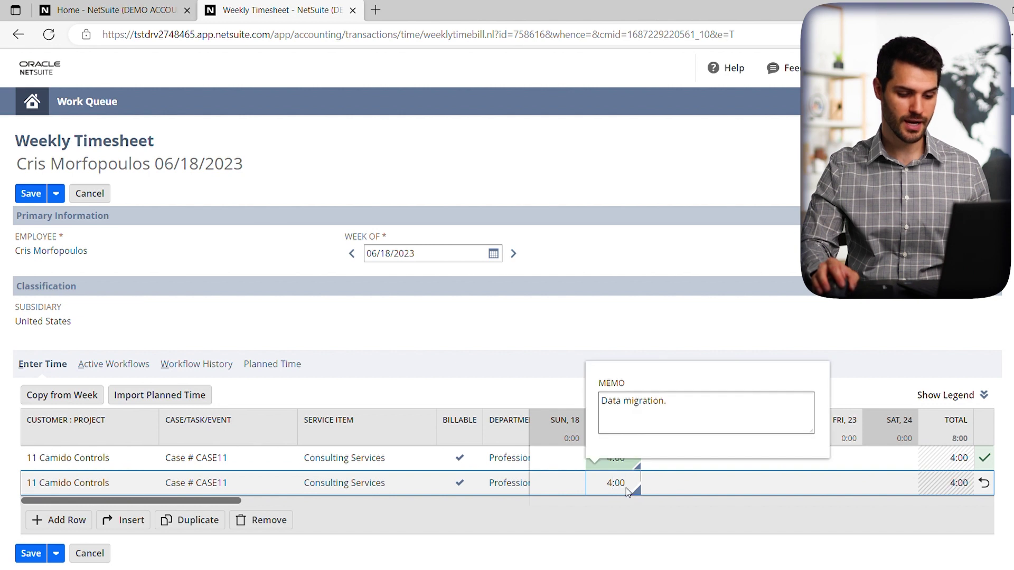
pyautogui.moveTo(679, 431); pyautogui.dragTo(578, 408)
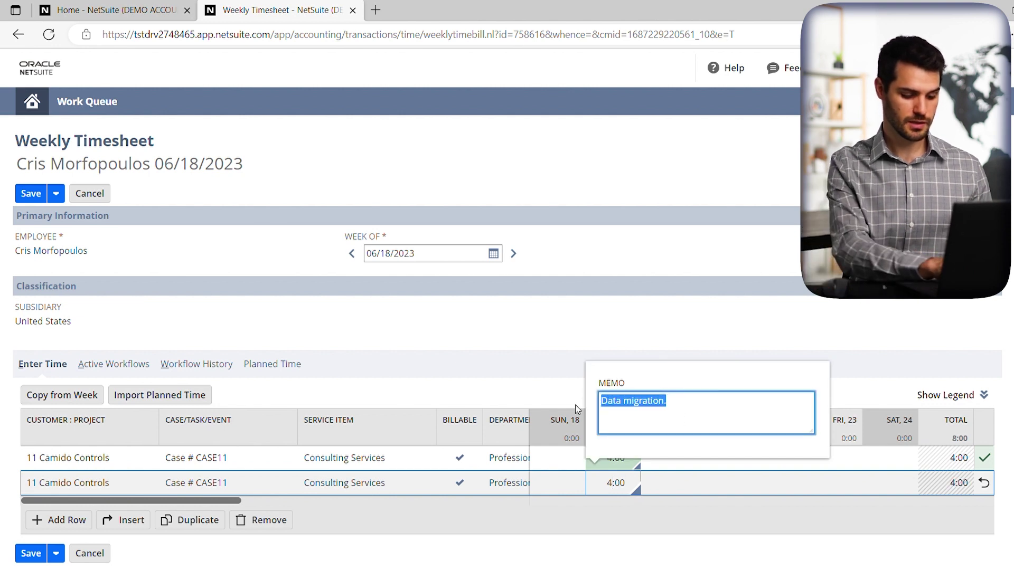
pyautogui.write('Servic')
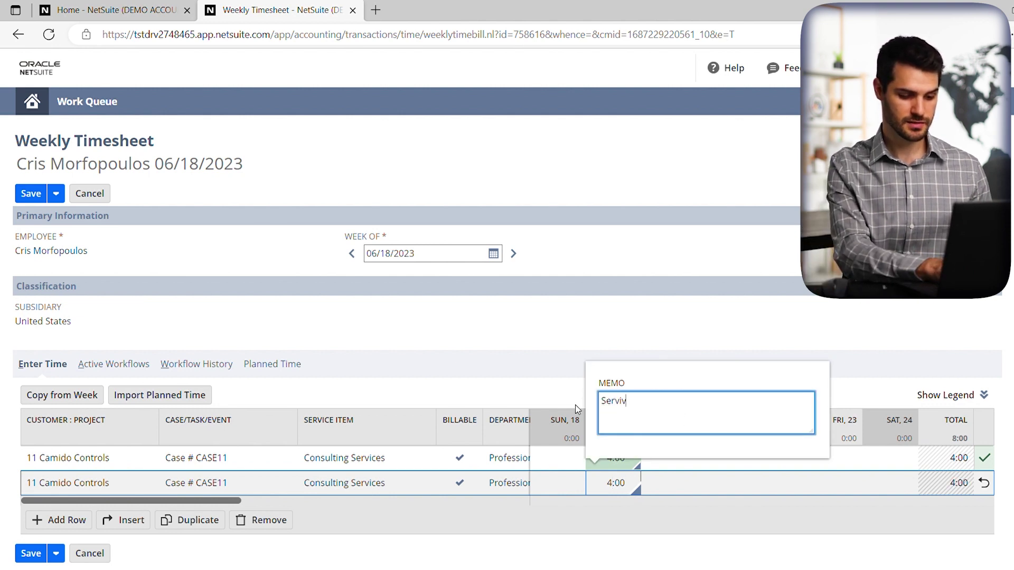
pyautogui.write('e call cons')
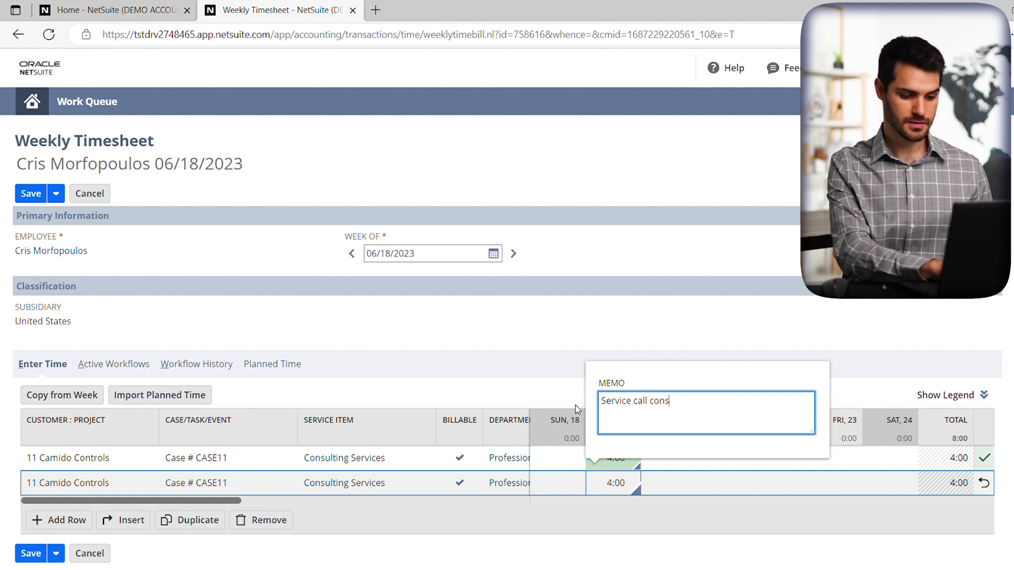
pyautogui.write('ulting.')
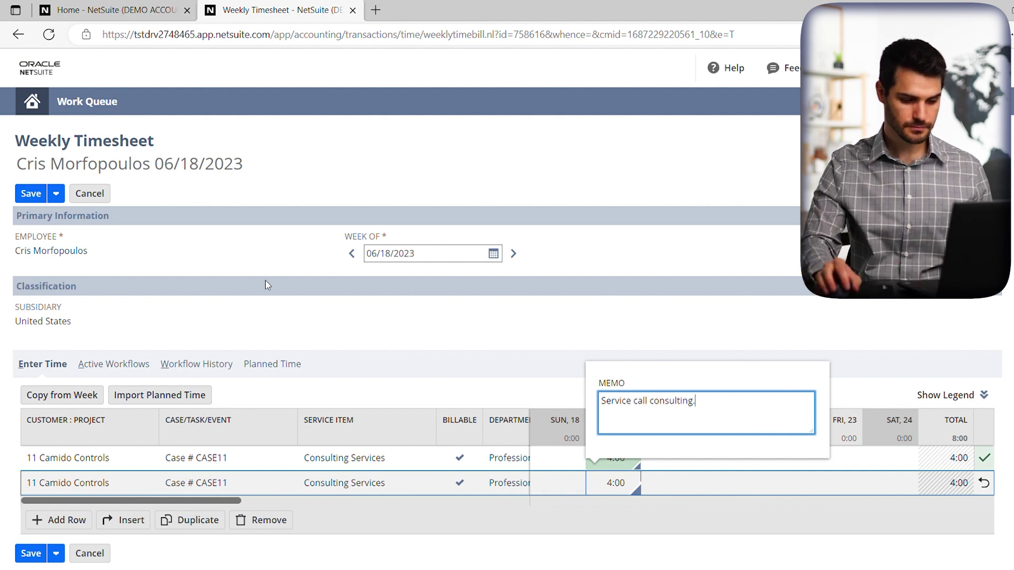
pyautogui.click(476, 400)
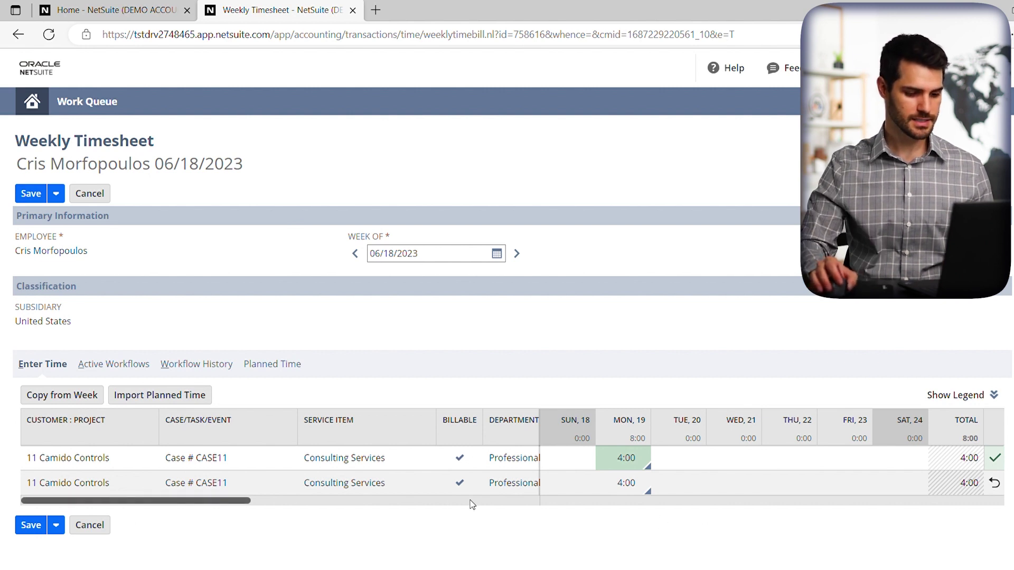
# - Remove both Camido Controls lines, leaving the weekly total at 0:00
pyautogui.click(88, 483)
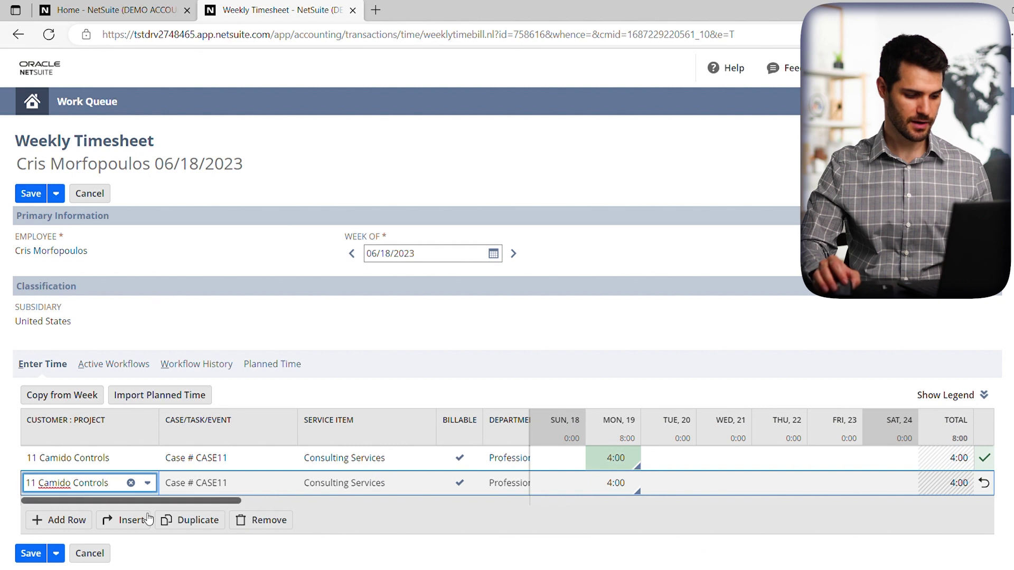
pyautogui.click(273, 526)
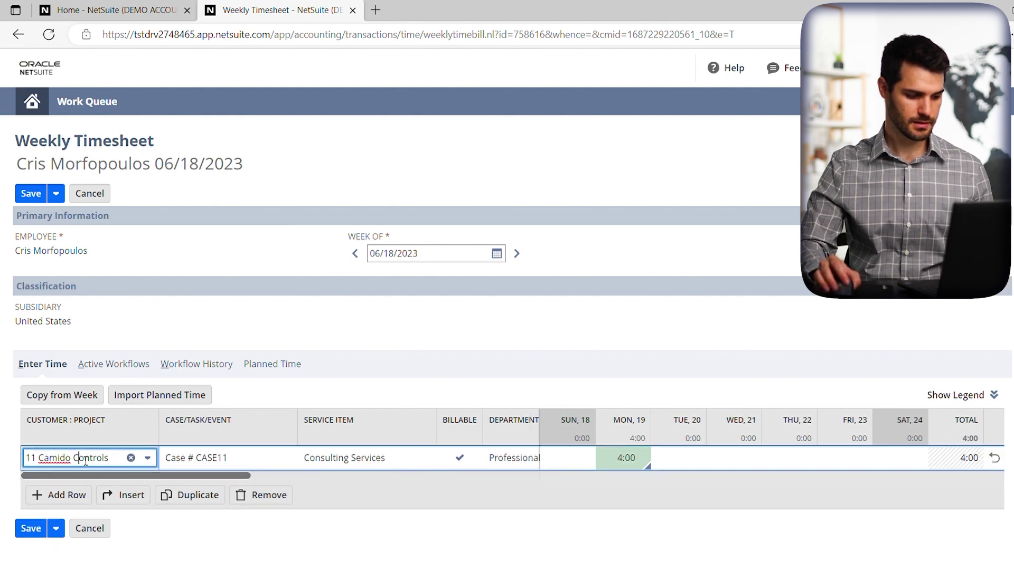
pyautogui.click(270, 495)
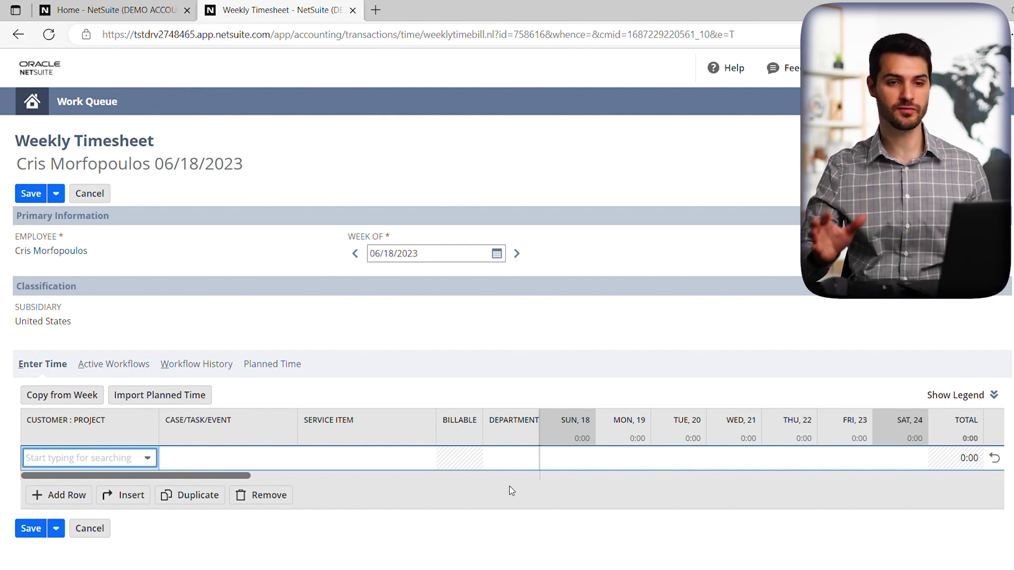
# - Copy the lines from the week of 06/11/2023 and check Smith Supplies' Wednesday memo
pyautogui.click(76, 401)
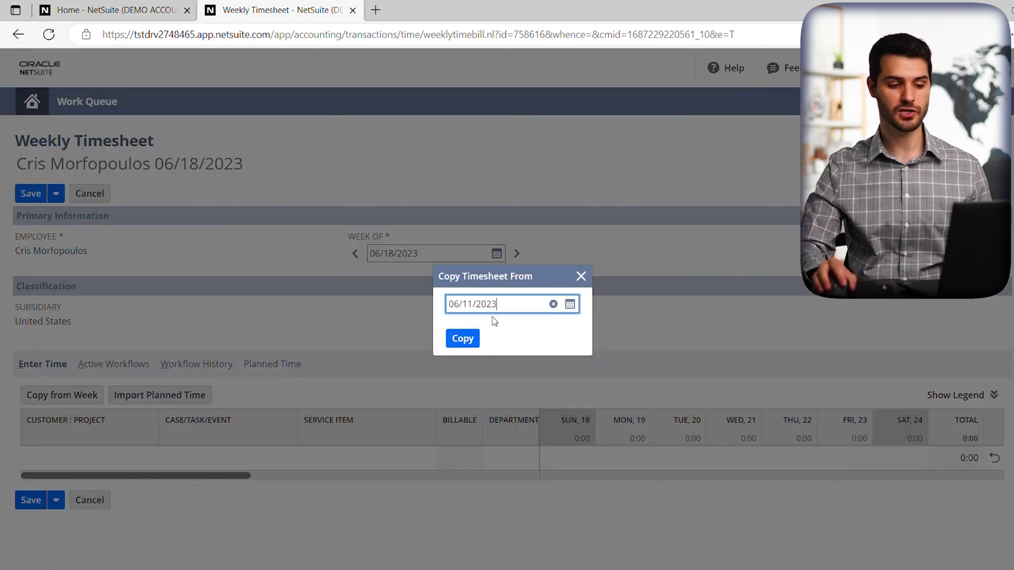
pyautogui.click(463, 339)
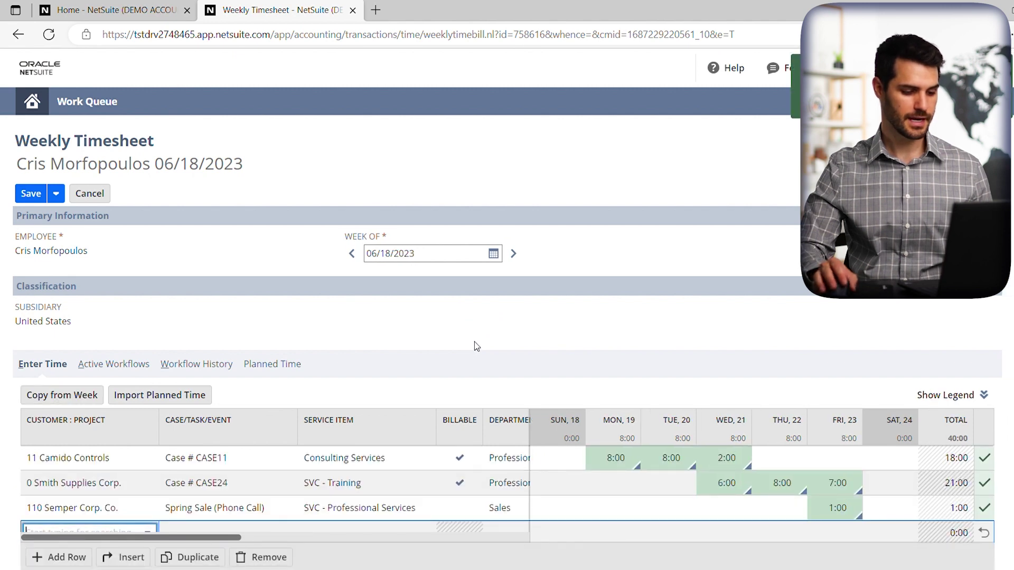
pyautogui.scroll(-2, 478, 343)
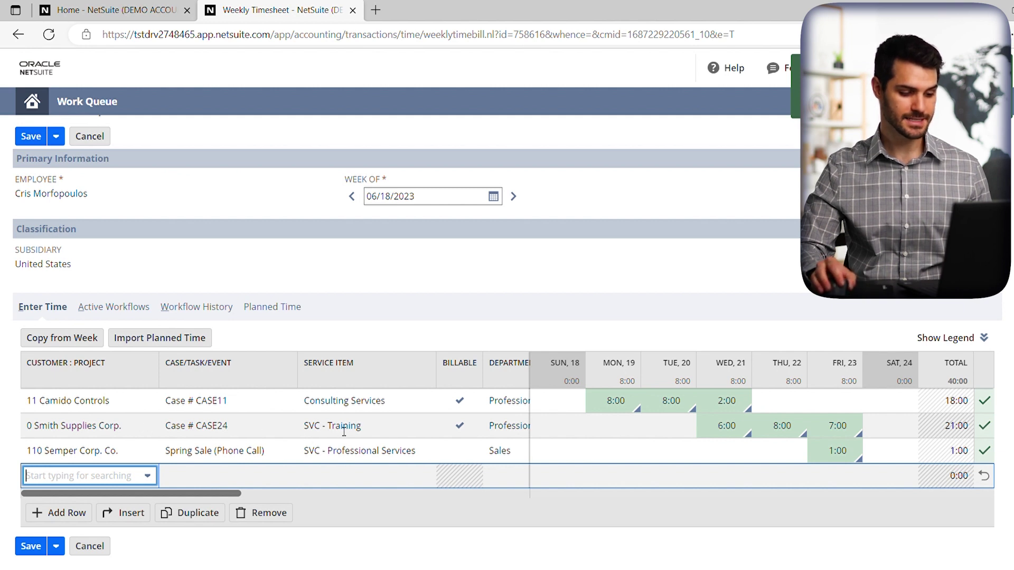
pyautogui.click(735, 435)
pyautogui.click(751, 461)
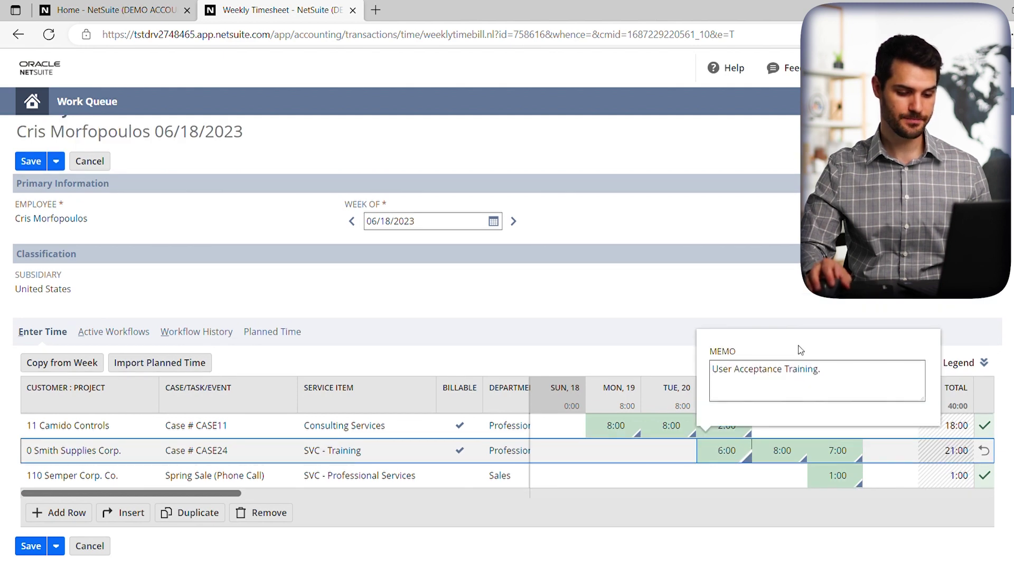
pyautogui.scroll(1, 796, 333)
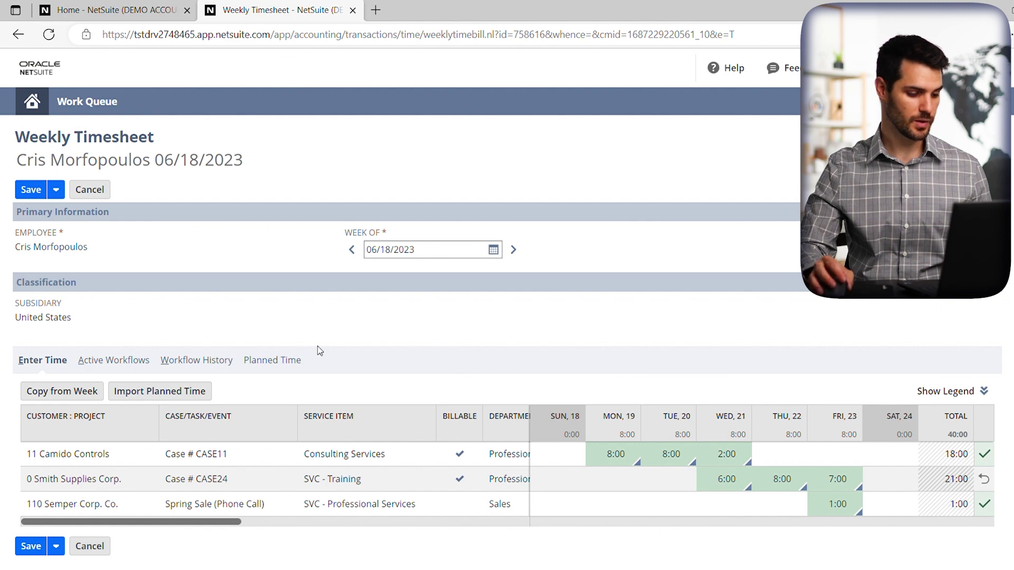
pyautogui.scroll(1, 77, 473)
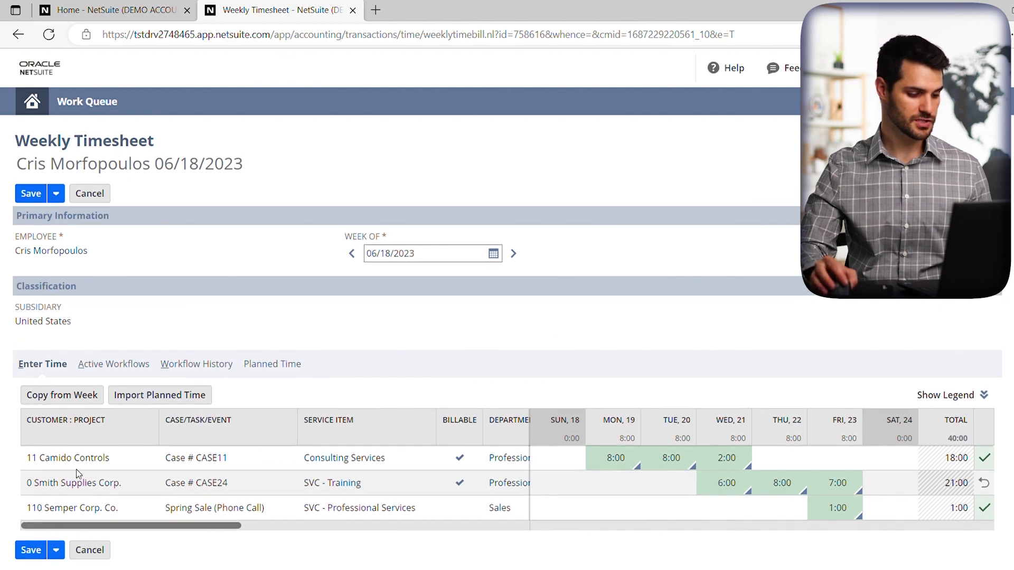
# - Save the timesheet with Camido Controls 18, Smith Supplies 21, and Semper Corp 1 hours
pyautogui.click(30, 551)
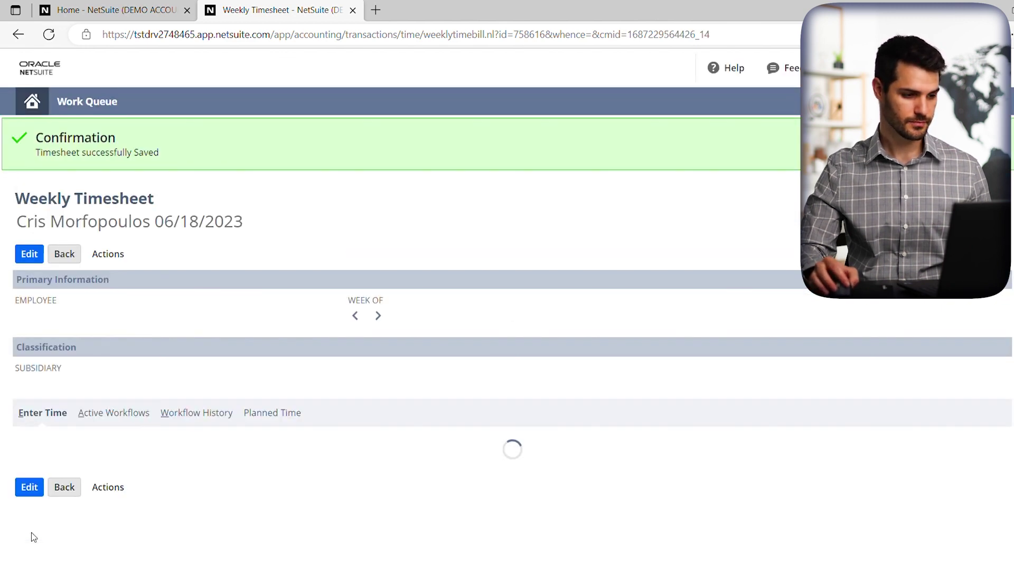